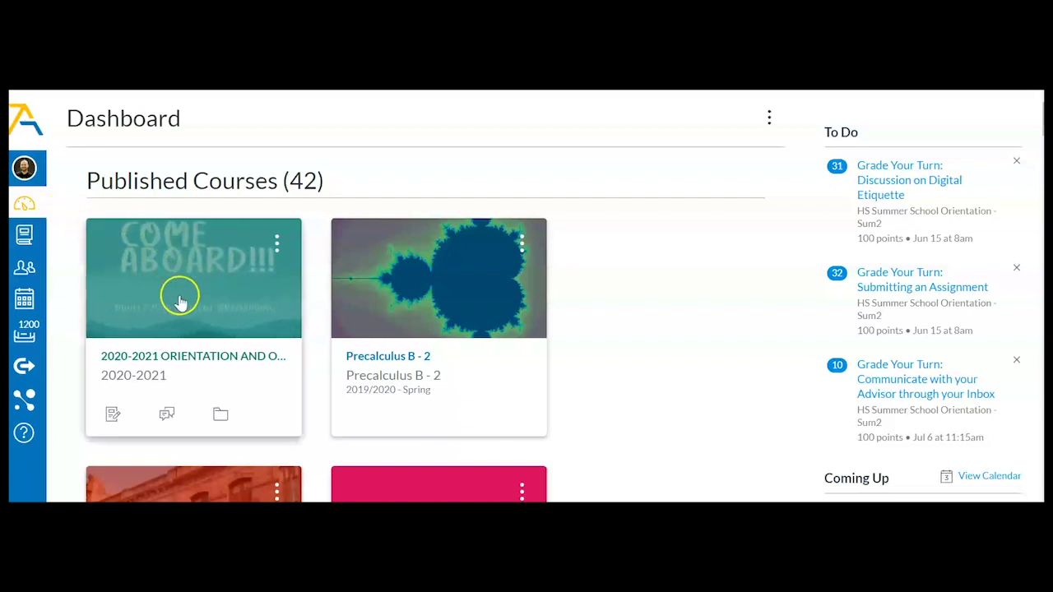
Step: Open the 2020-2021 orientation and onboarding course and look through its course navigation for the Offline Tracker
left_click(181, 333)
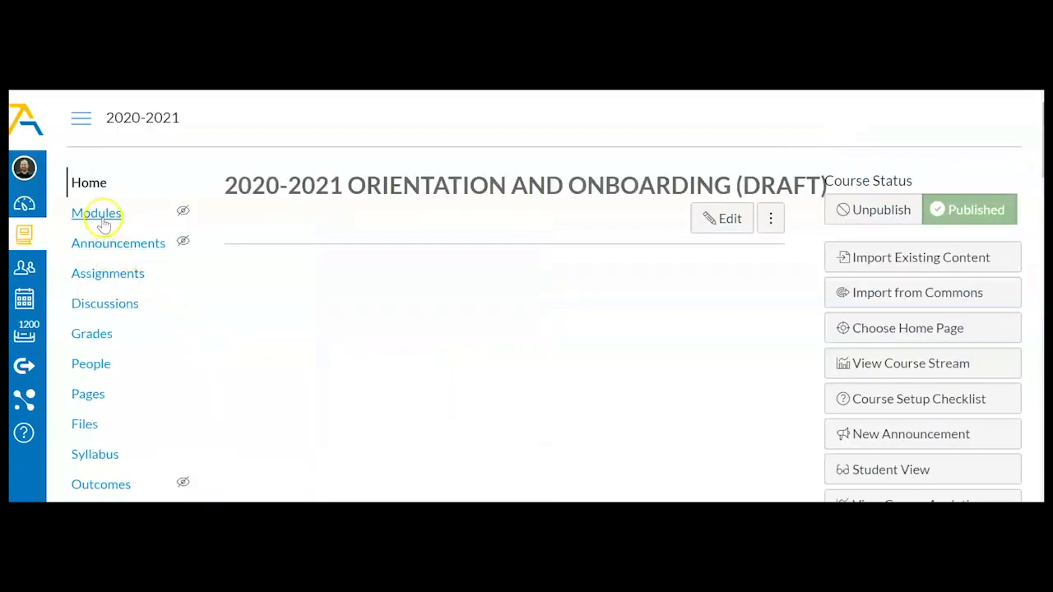
scroll(103, 221, "down", 1)
scroll(104, 224, "down", 4)
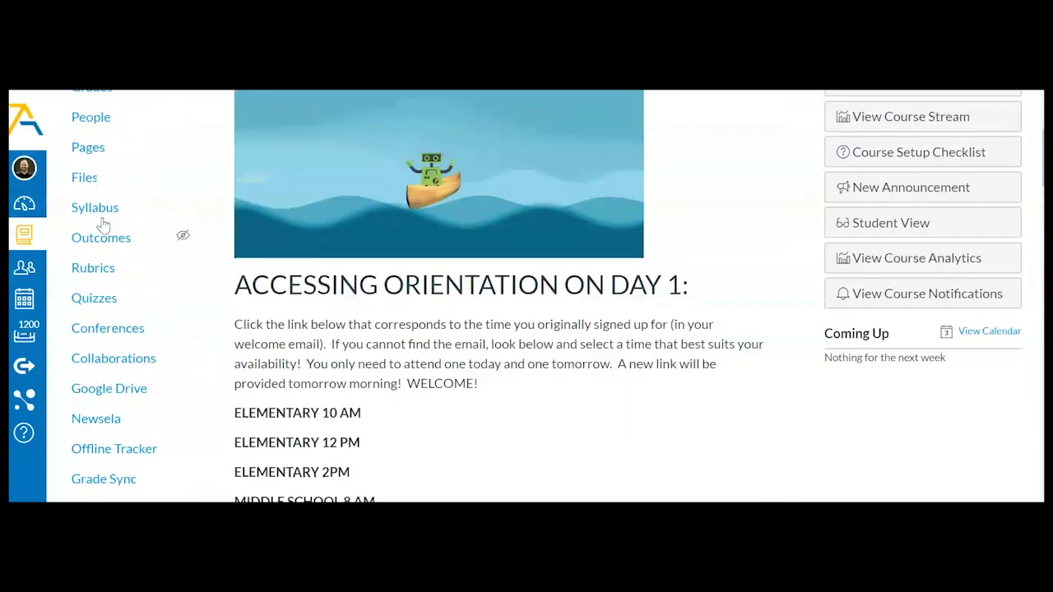
scroll(104, 224, "down", 1)
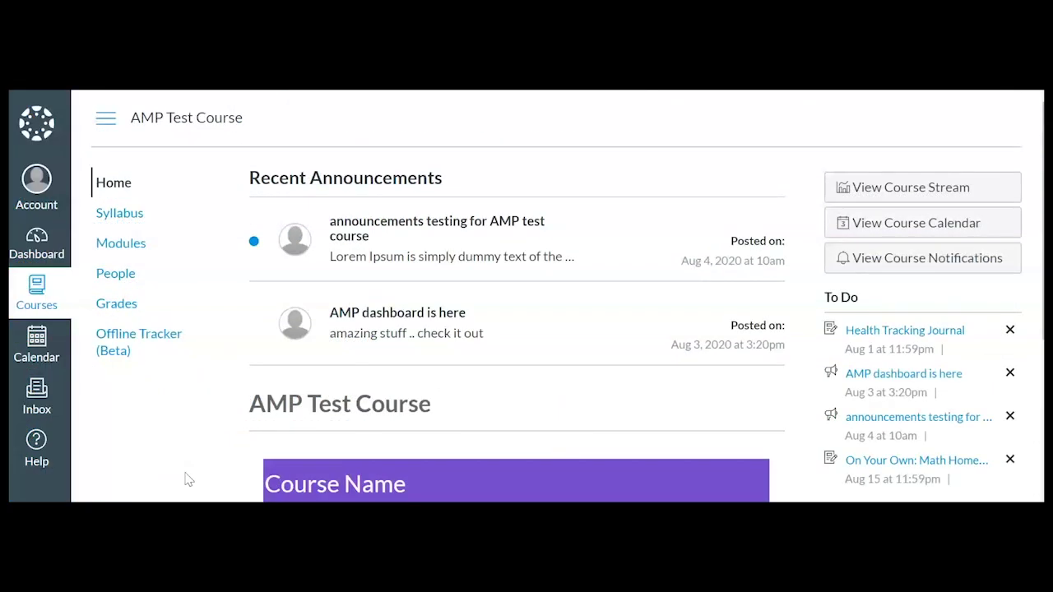
Step: Open the Offline Tracker of AMP Test Course and review the logged activities with their times and approval statuses
left_click(183, 422)
left_click(159, 337)
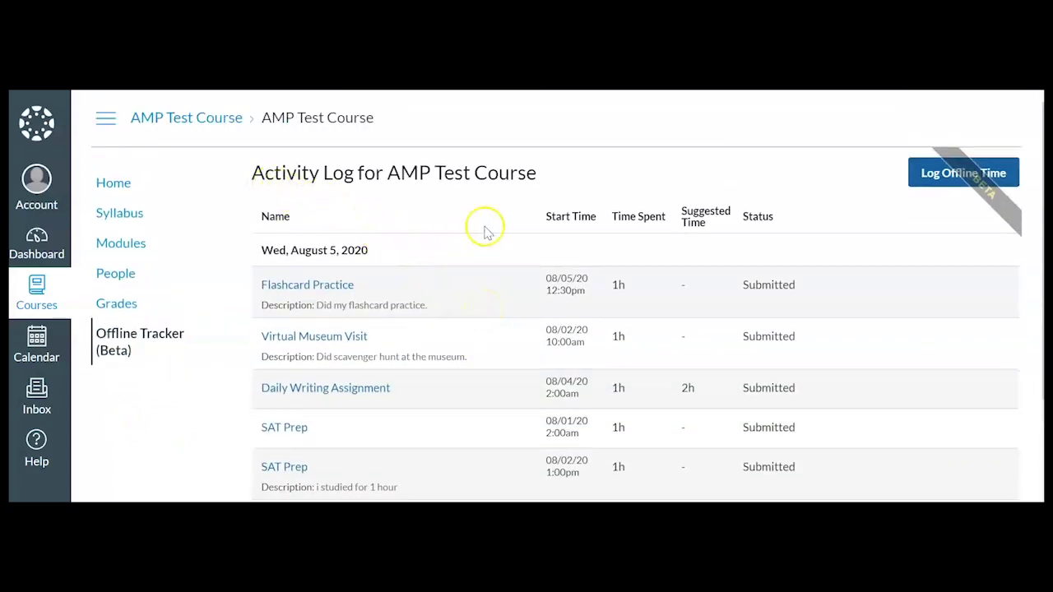
scroll(656, 255, "down", 3)
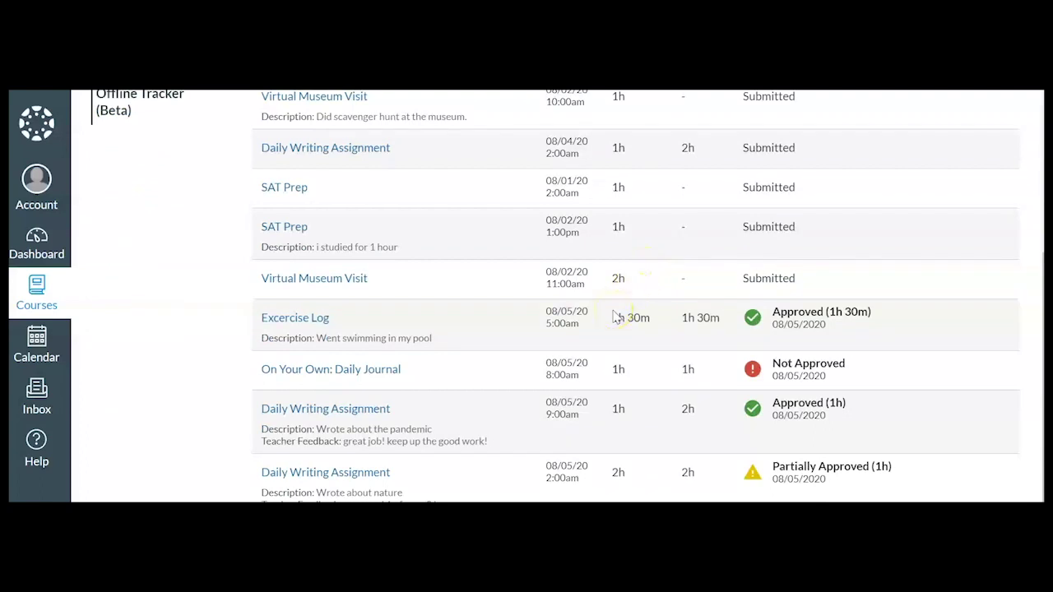
scroll(615, 317, "up", 1)
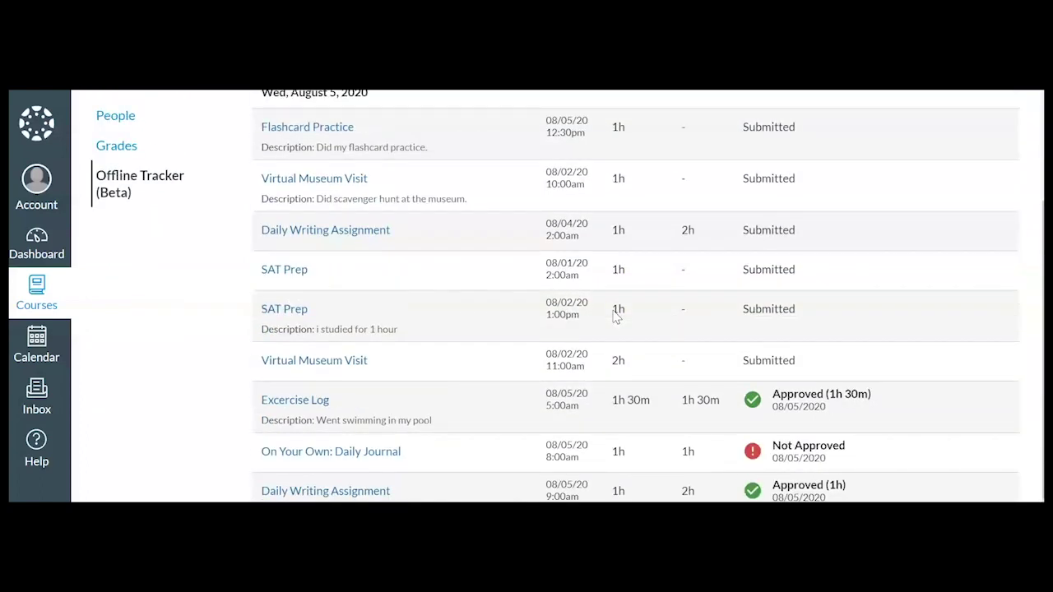
scroll(615, 317, "up", 1)
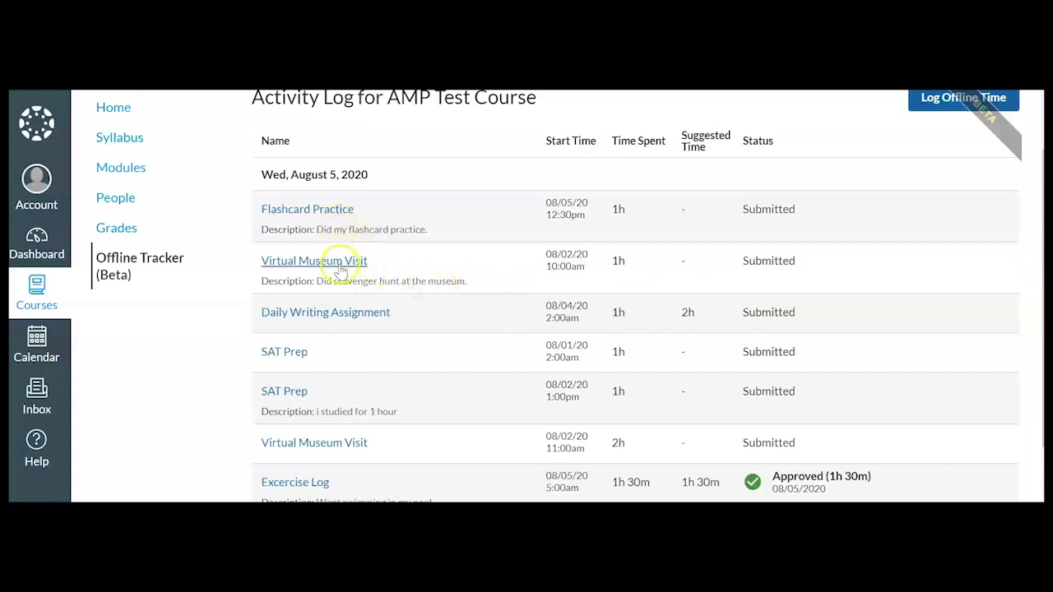
scroll(308, 350, "down", 2)
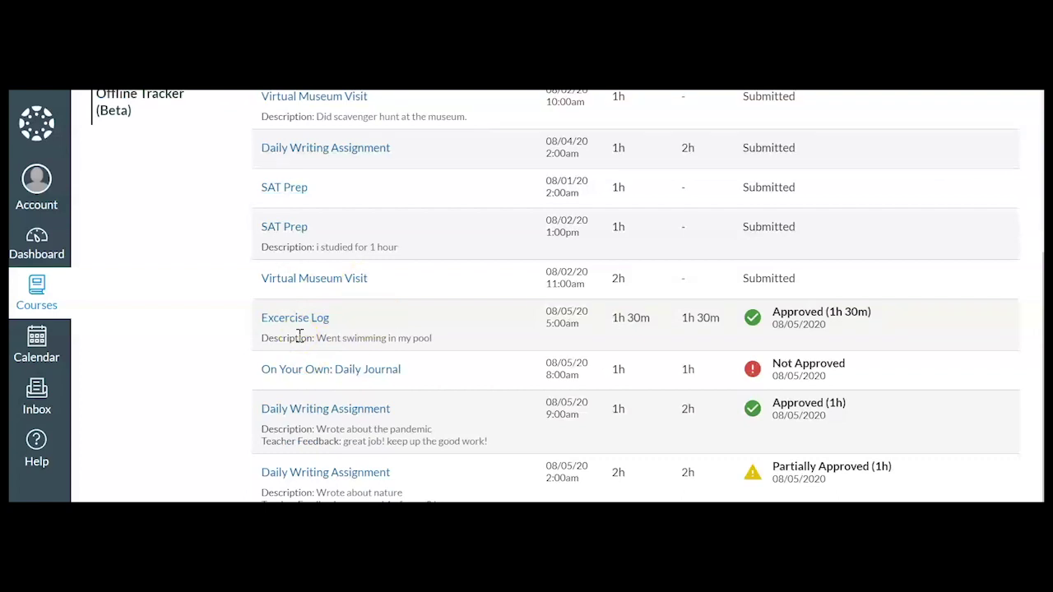
scroll(303, 311, "up", 3)
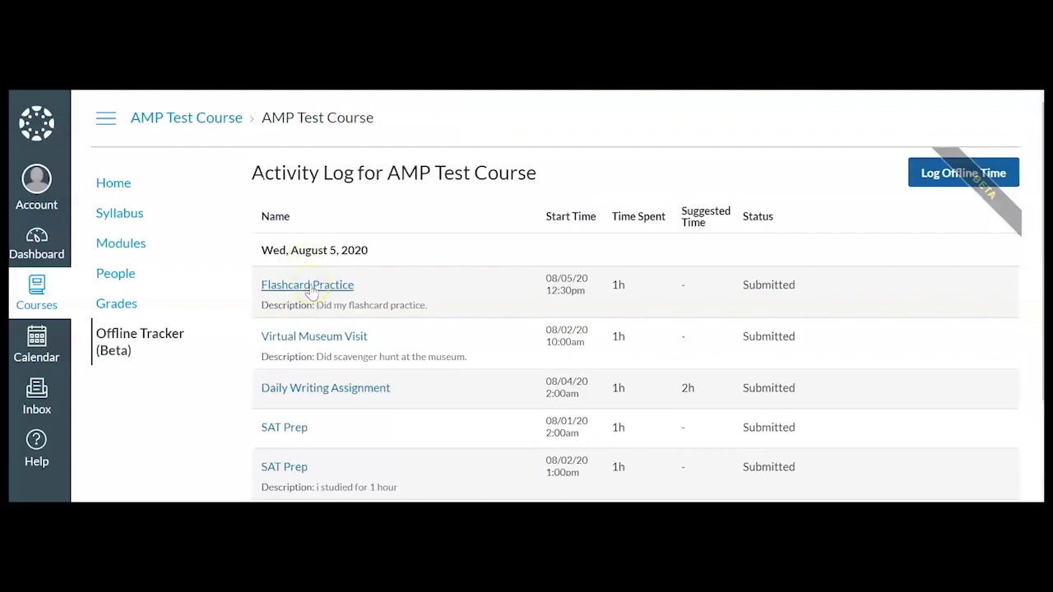
Step: Start a new time entry for the Flashcard Practice activity with a start time of 08/05/2020 6:30 PM
left_click(310, 285)
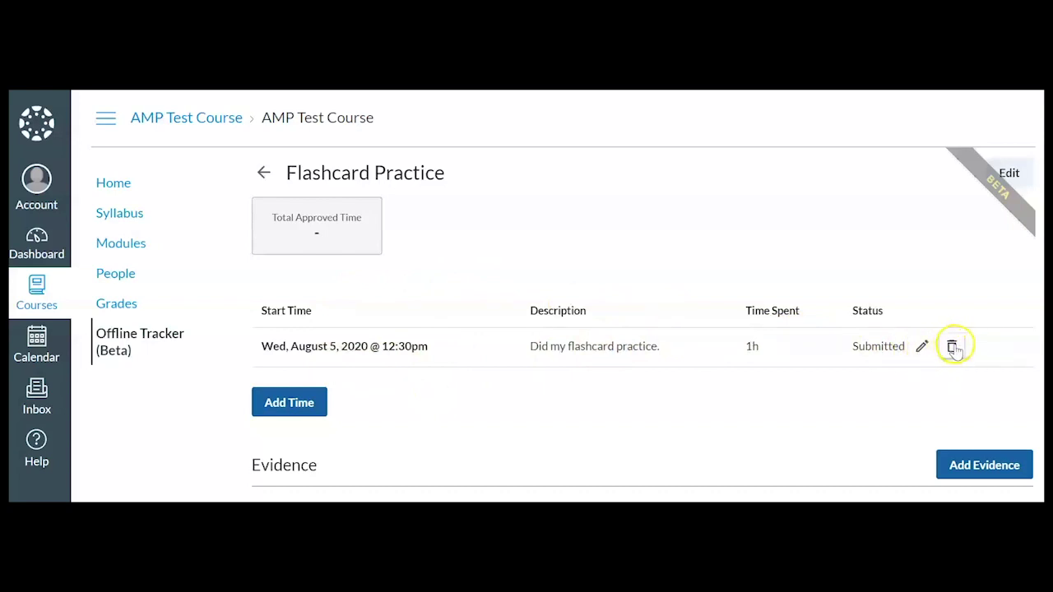
left_click(301, 408)
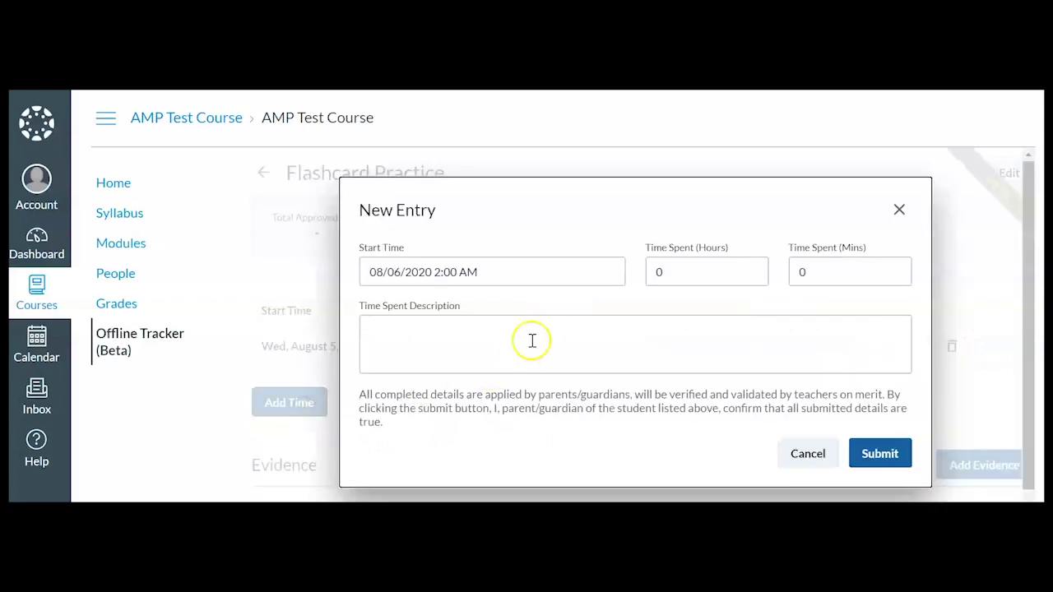
left_click(531, 339)
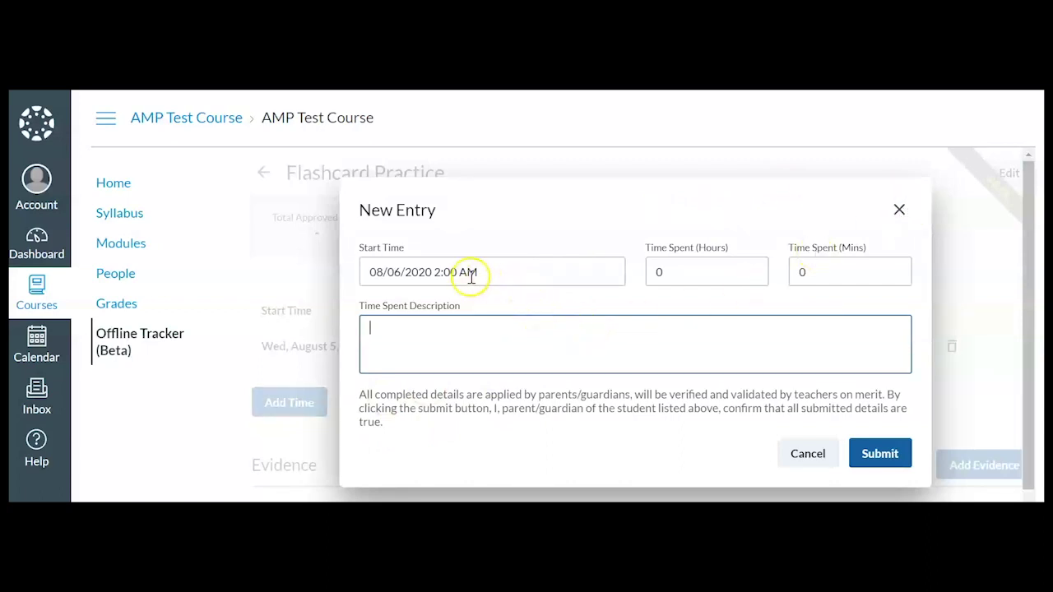
left_click(403, 272)
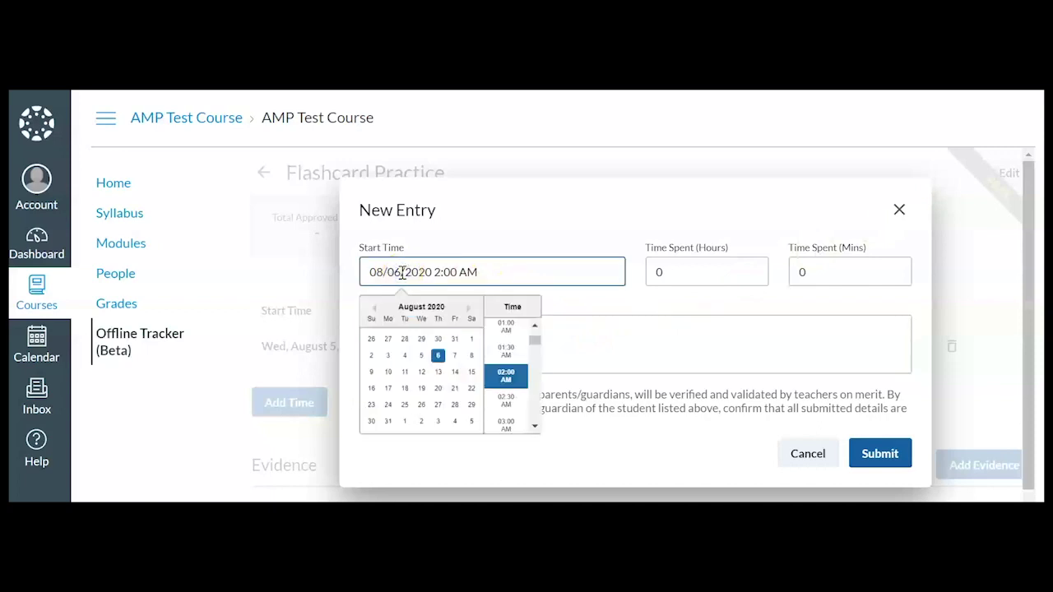
left_click(421, 355)
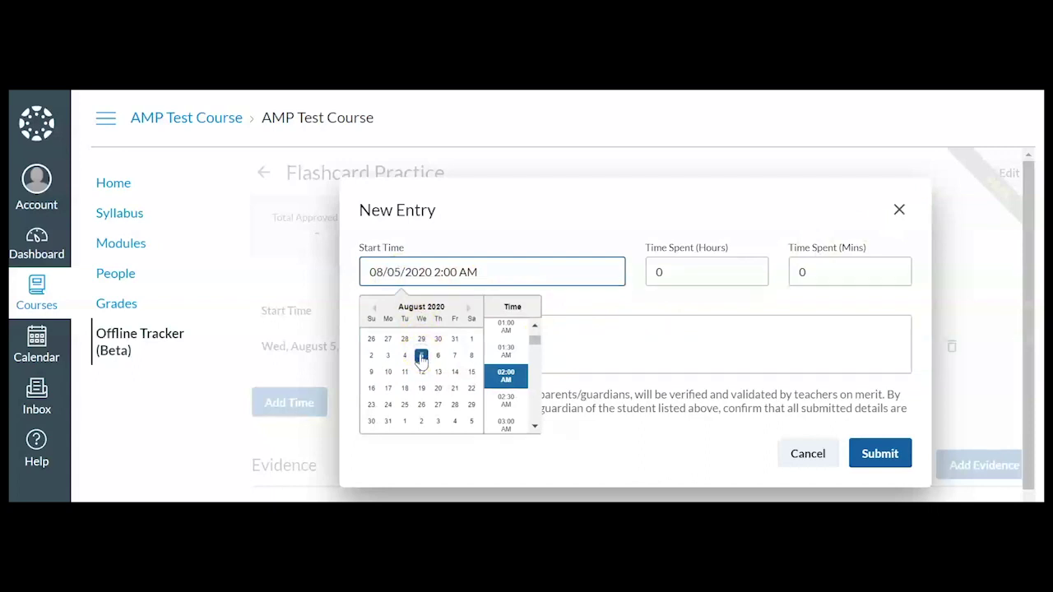
scroll(506, 380, "down", 5)
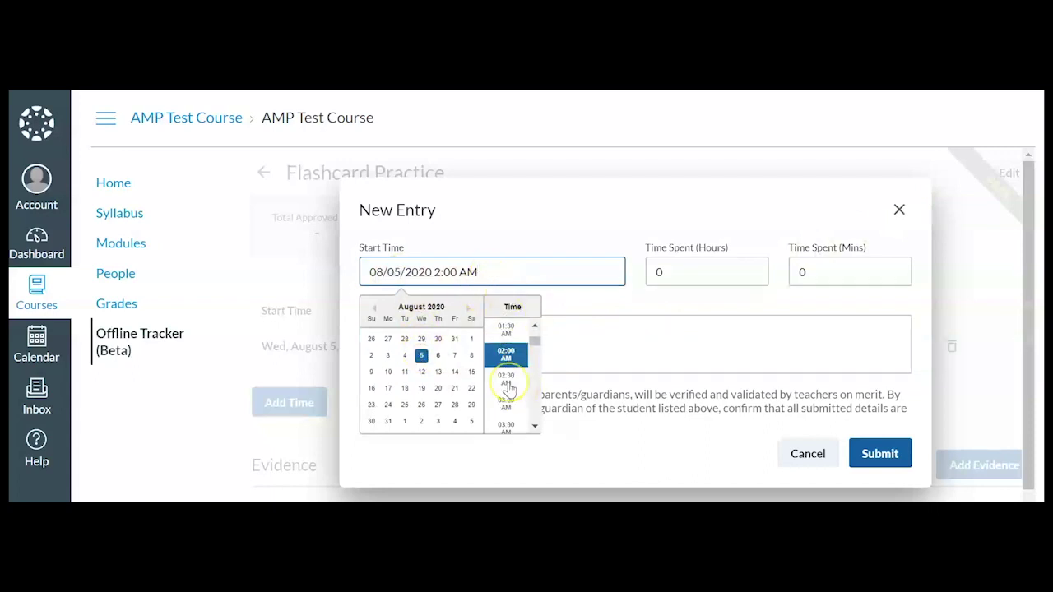
scroll(509, 389, "down", 13)
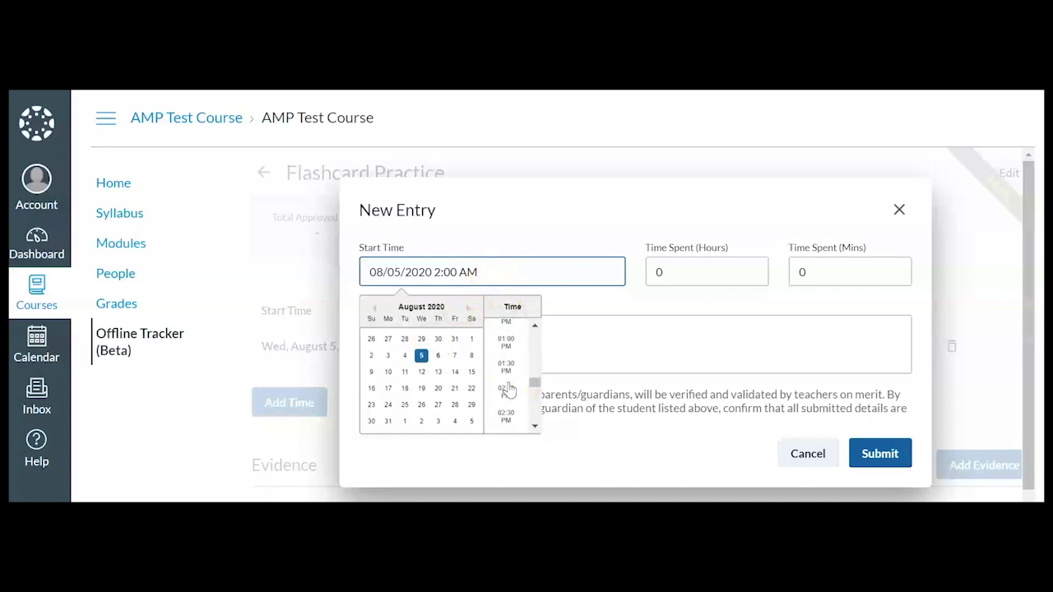
scroll(509, 388, "up", 2)
left_click(504, 369)
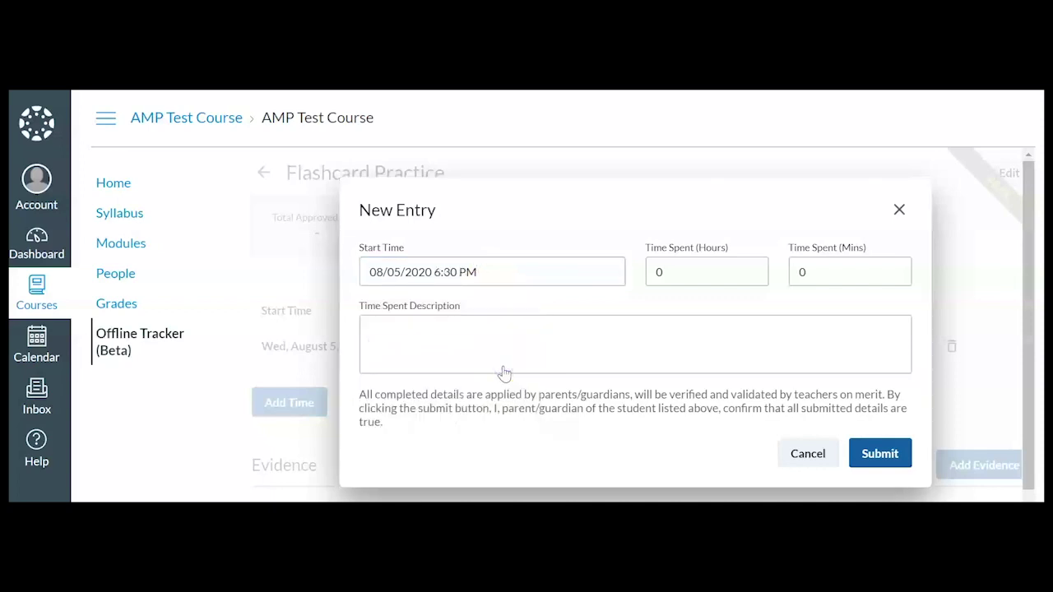
Step: Set the entry's time spent to 1 hour, describe it as "Did more flashcard practice." and submit it
left_click(516, 344)
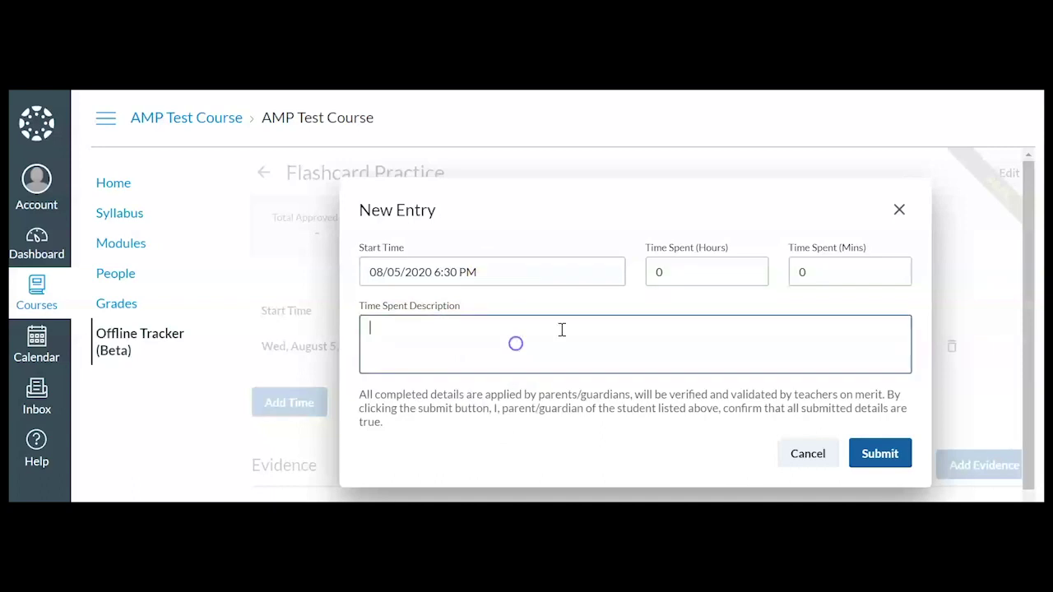
left_click(695, 271)
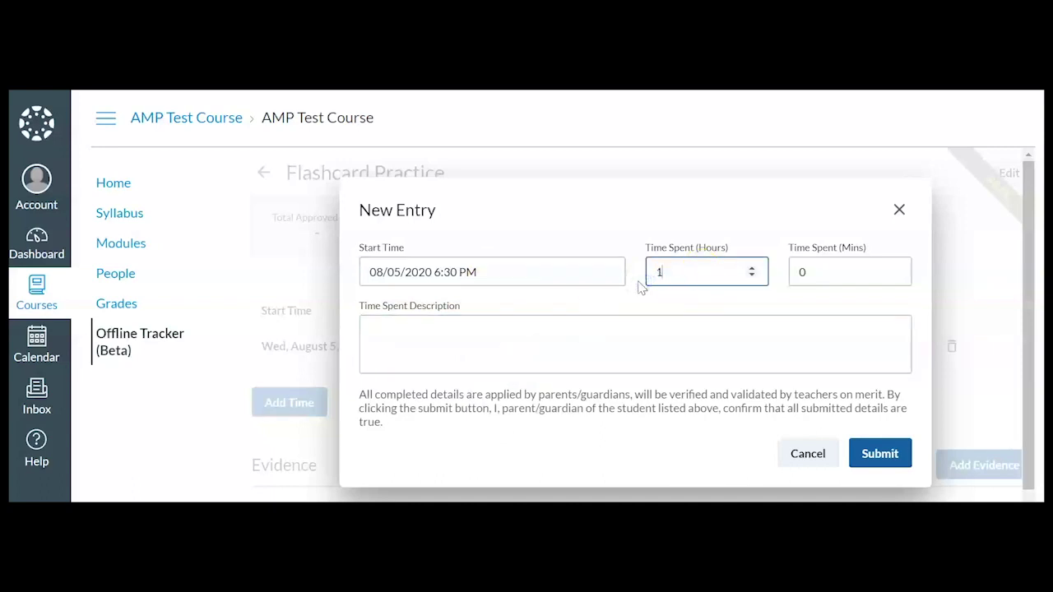
left_click(634, 331)
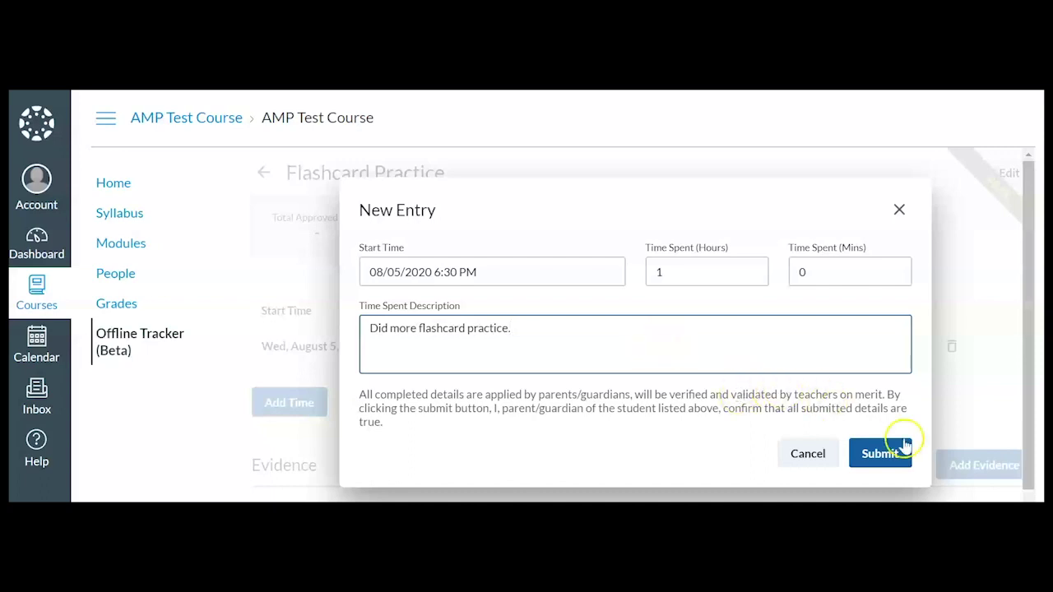
left_click(881, 452)
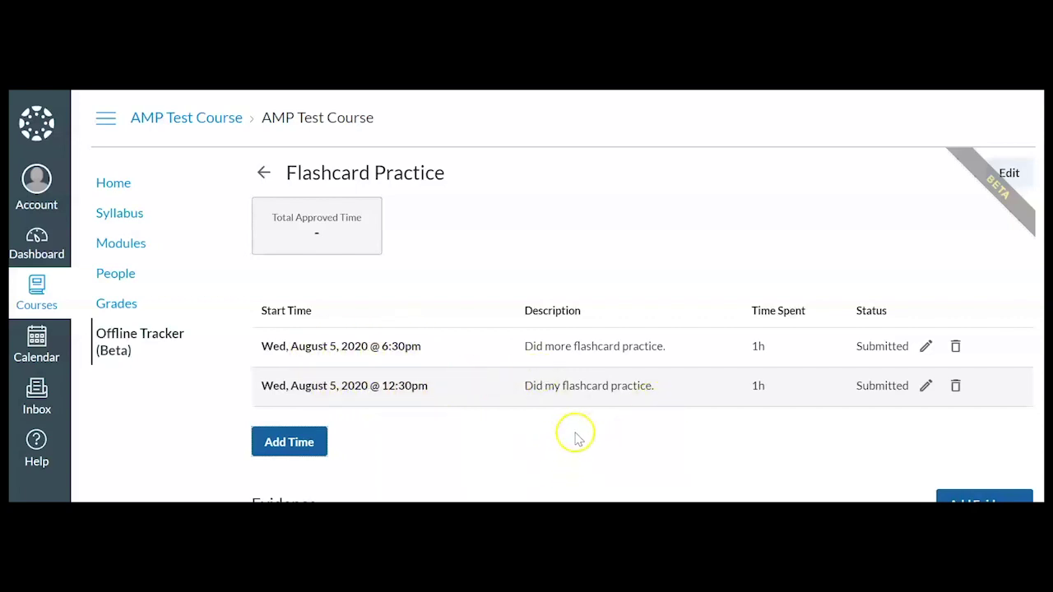
Step: Return to the course's activity log and review the status of each logged entry
left_click(264, 174)
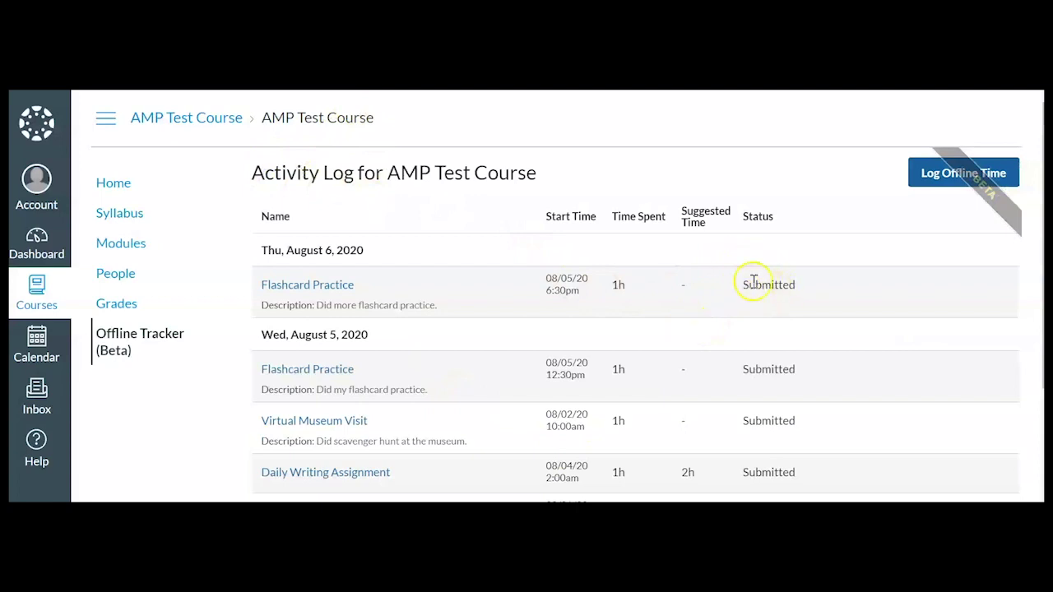
scroll(790, 305, "down", 5)
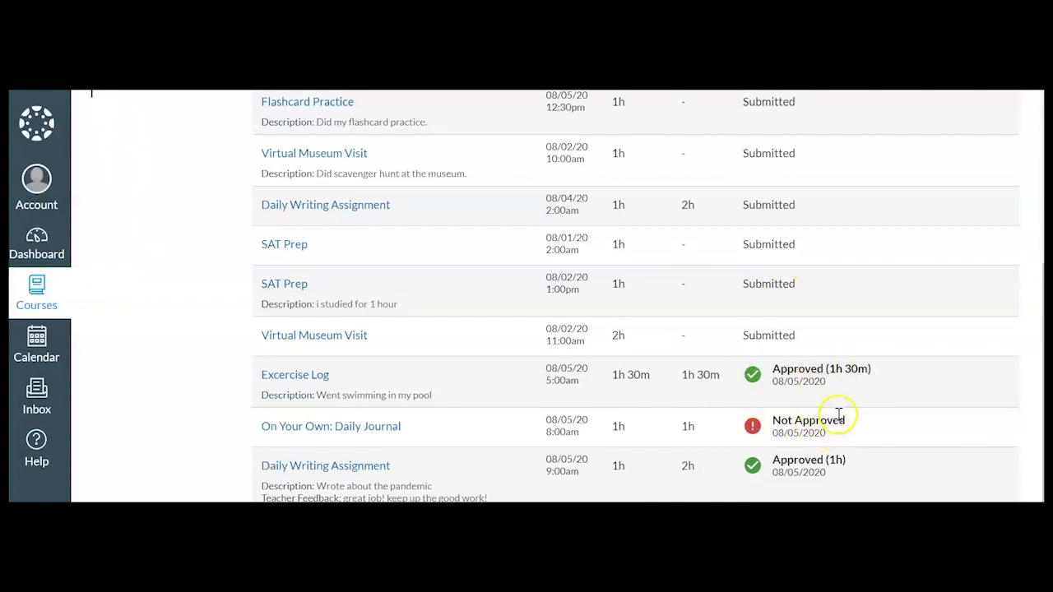
scroll(839, 413, "up", 1)
scroll(843, 414, "up", 3)
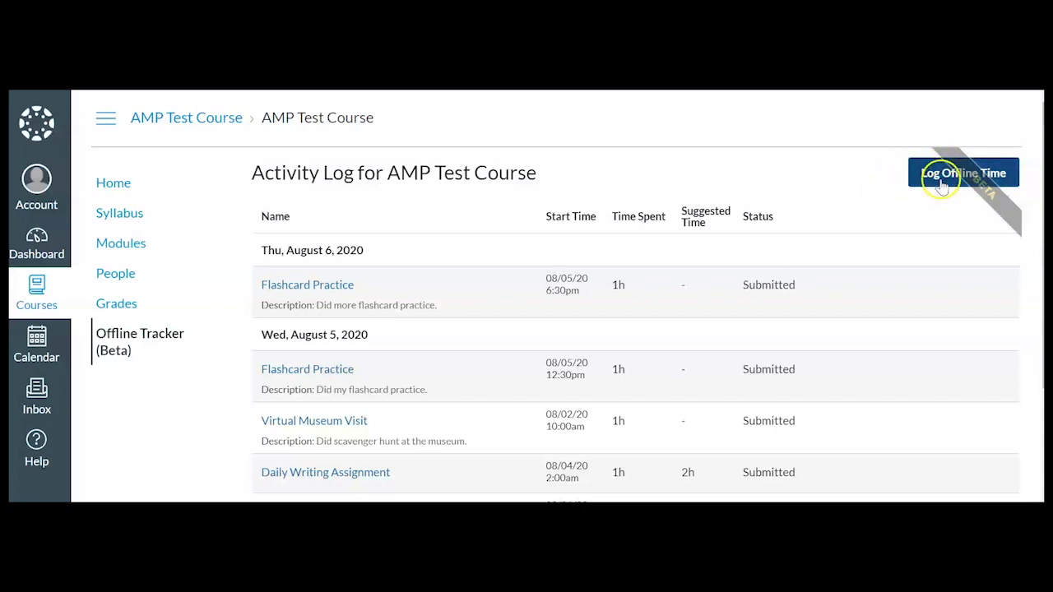
Step: Examine the assigned and self-created activities offered for logging offline time and the form for creating a new activity, then close it
left_click(940, 181)
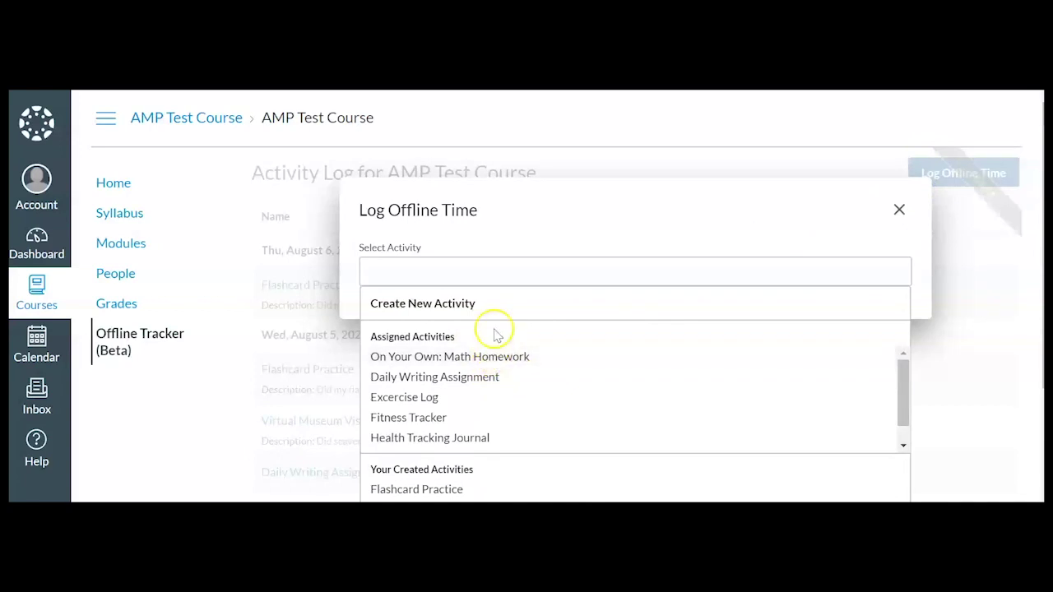
scroll(529, 392, "down", 1)
scroll(529, 387, "up", 1)
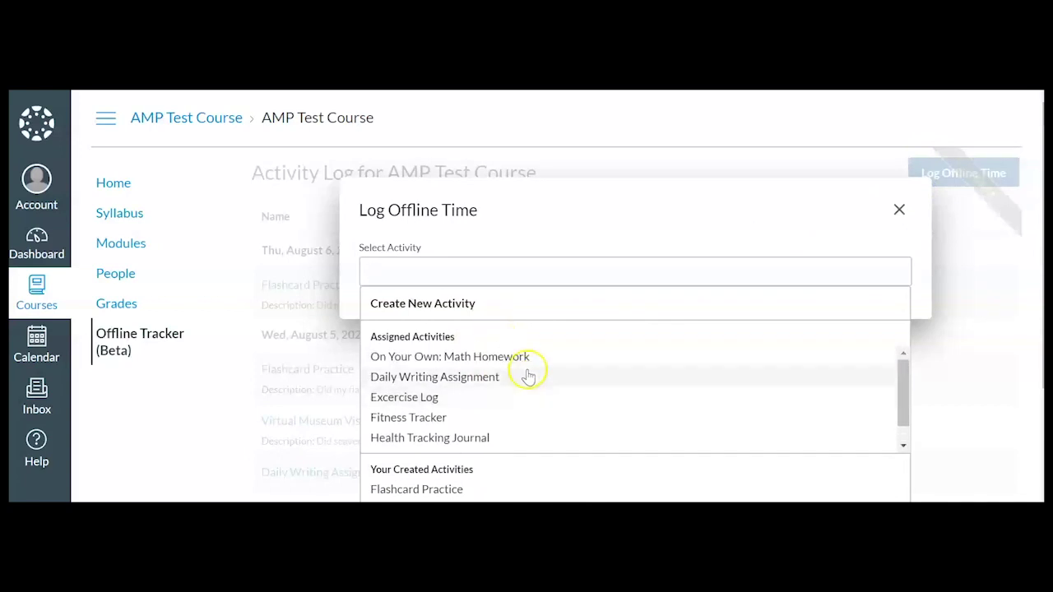
scroll(477, 382, "down", 1)
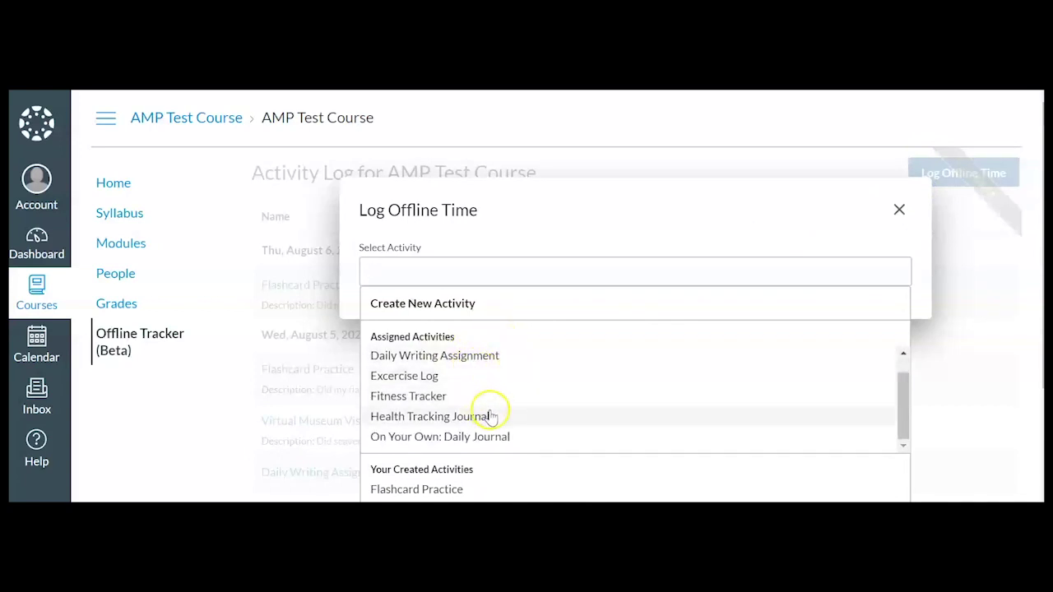
scroll(492, 408, "up", 1)
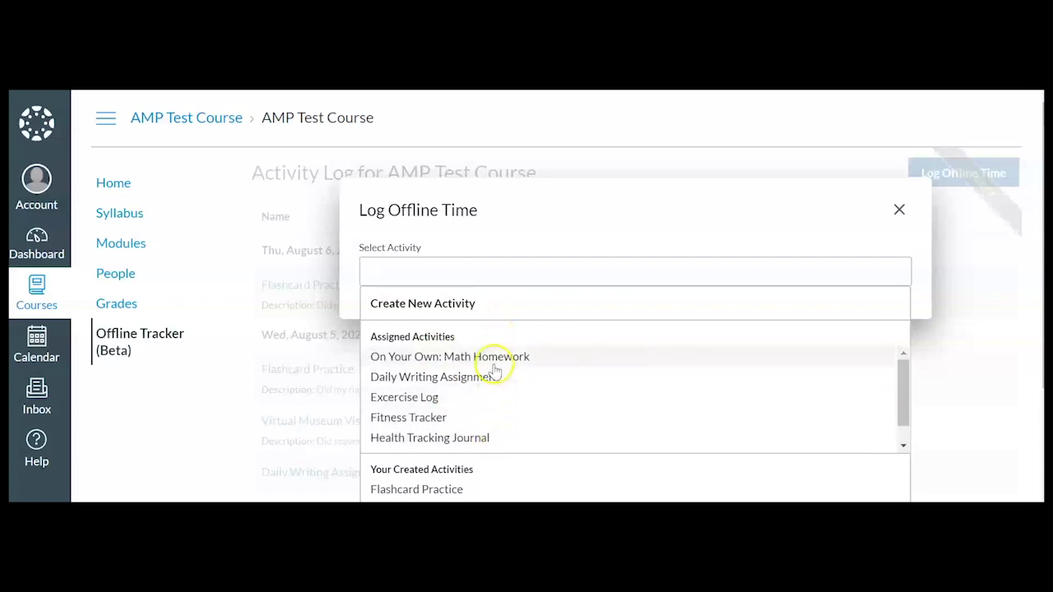
scroll(500, 420, "down", 1)
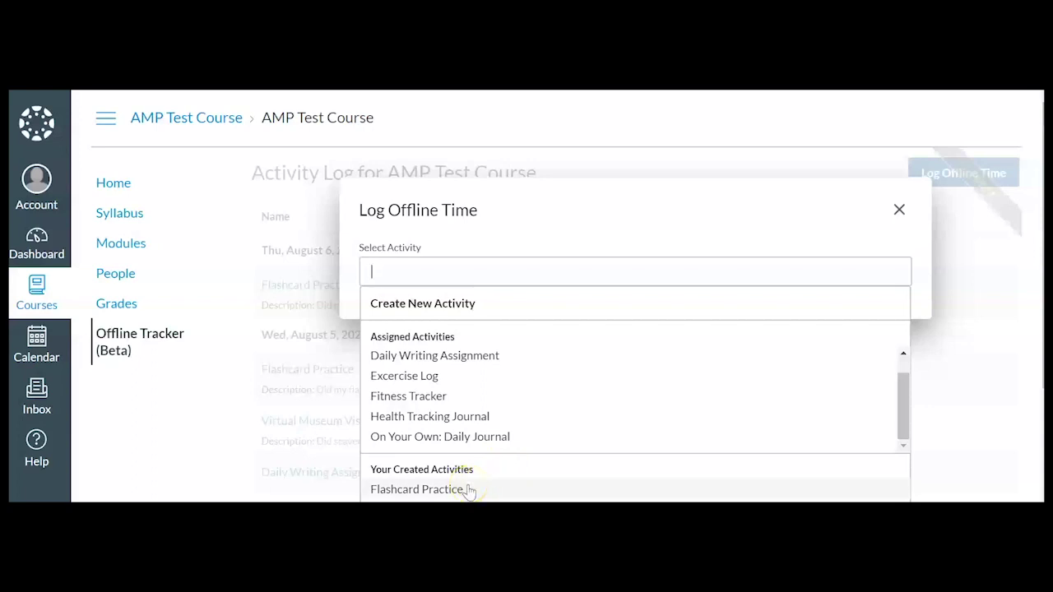
scroll(471, 491, "down", 2)
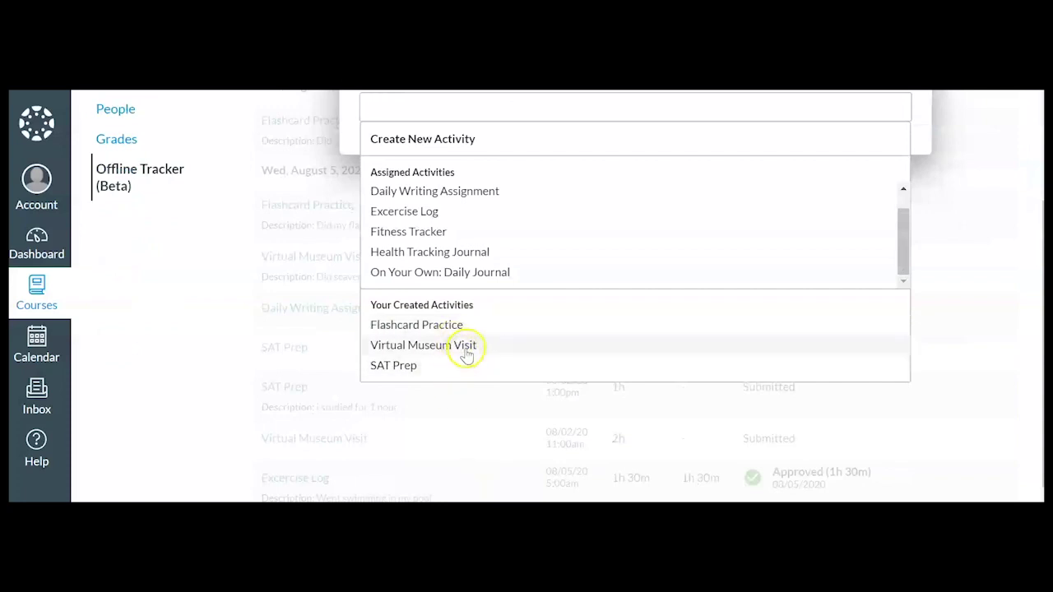
scroll(466, 352, "up", 1)
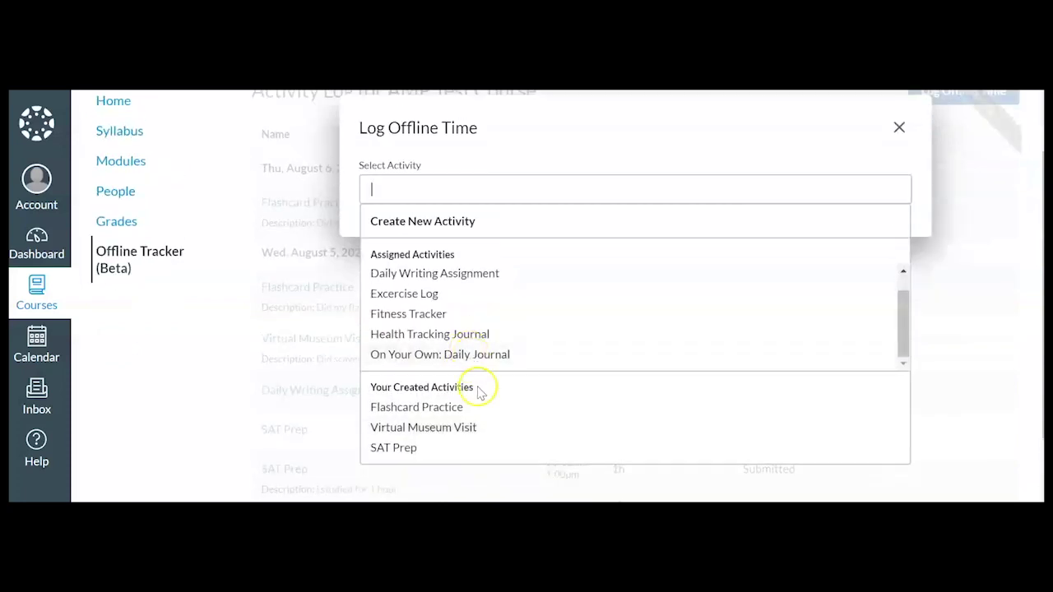
left_click(423, 223)
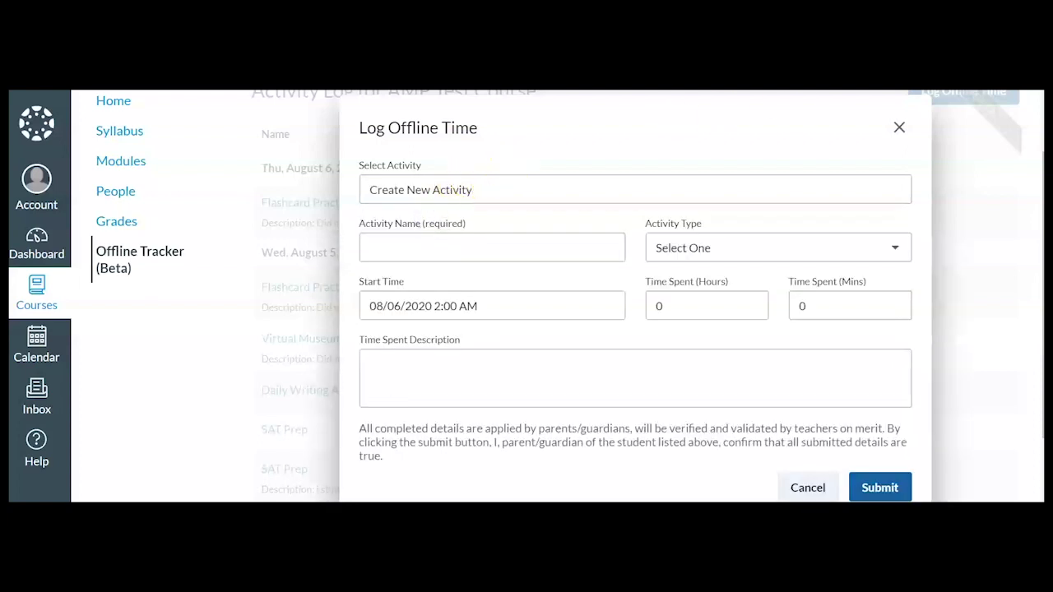
left_click(899, 129)
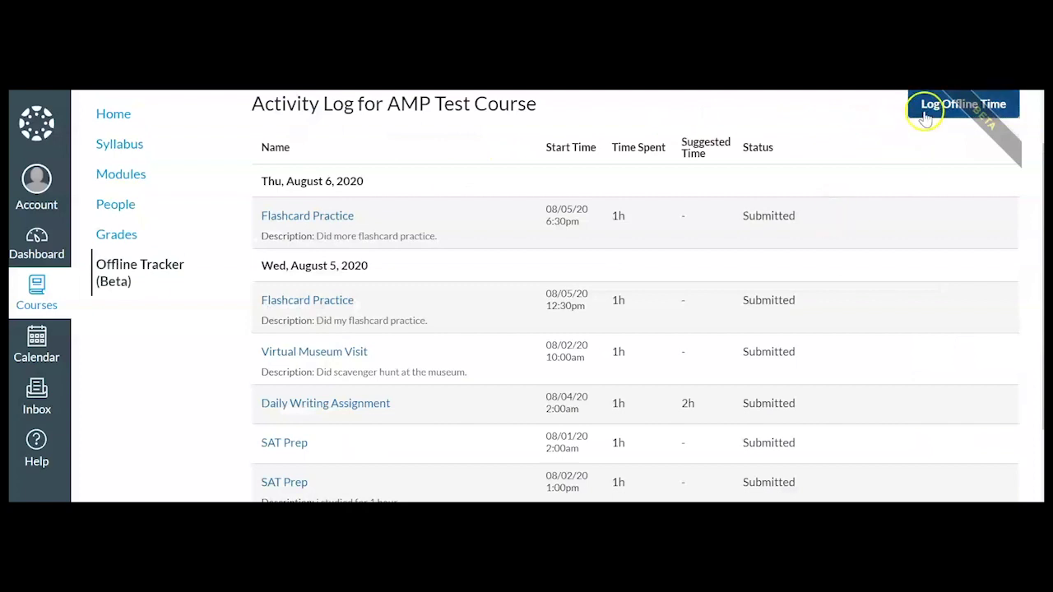
Step: Open a new offline time entry and examine the full lists of assigned and self-created activities available for logging
left_click(928, 105)
scroll(827, 311, "down", 1)
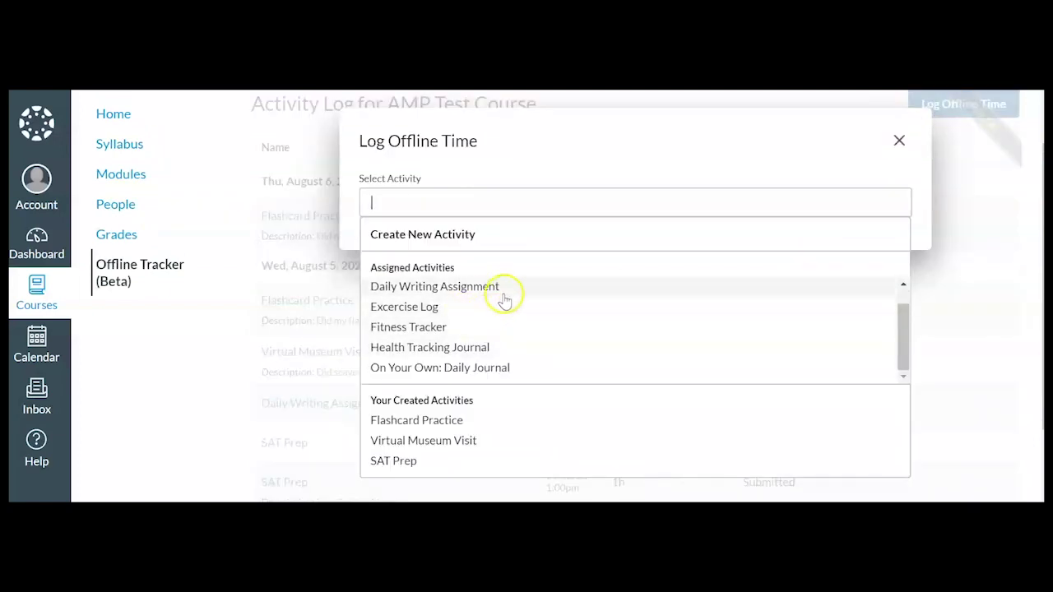
scroll(663, 313, "up", 1)
scroll(665, 307, "down", 1)
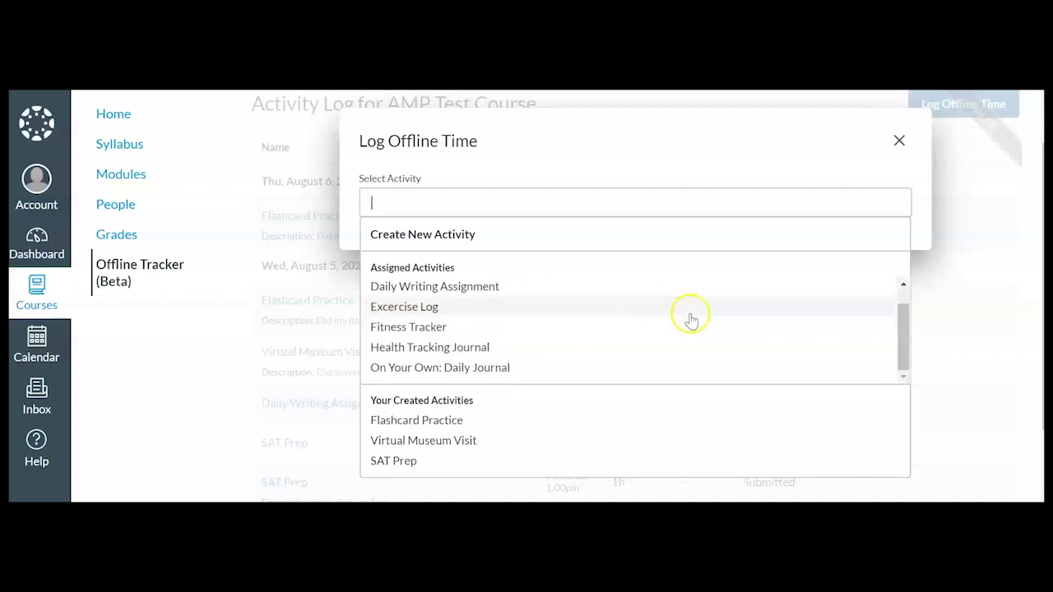
scroll(695, 321, "up", 1)
scroll(695, 317, "down", 1)
scroll(688, 315, "up", 1)
scroll(689, 329, "down", 1)
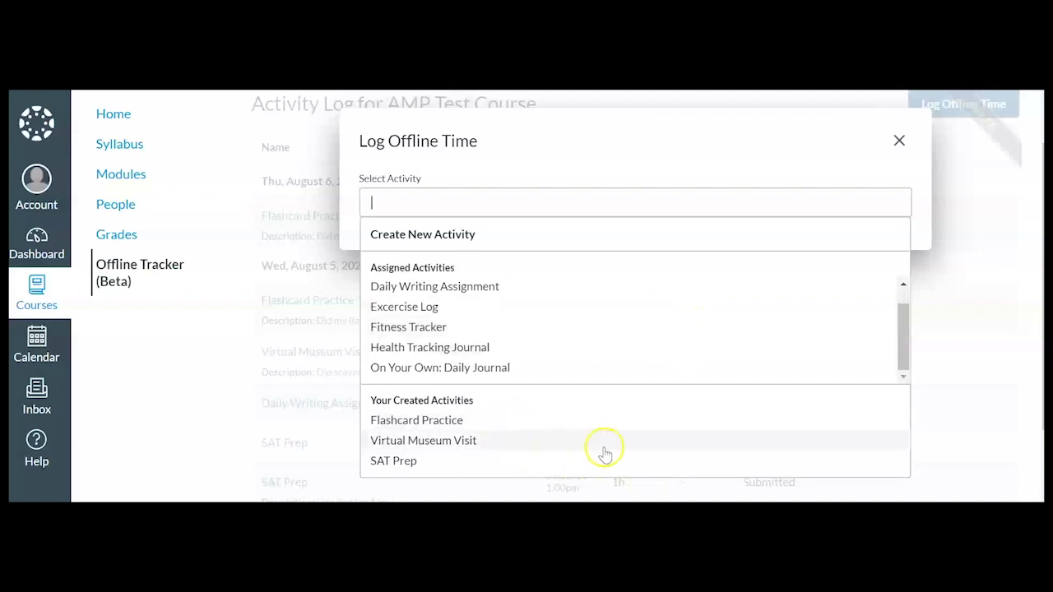
scroll(613, 450, "down", 1)
scroll(573, 346, "up", 1)
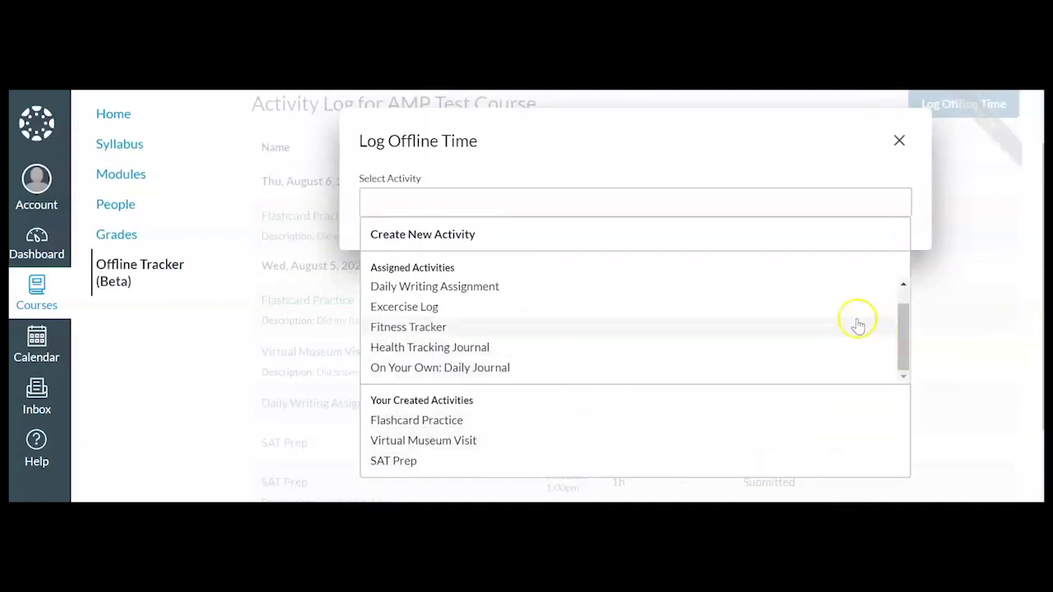
scroll(871, 321, "up", 1)
scroll(872, 322, "down", 1)
scroll(872, 323, "up", 1)
scroll(871, 325, "down", 1)
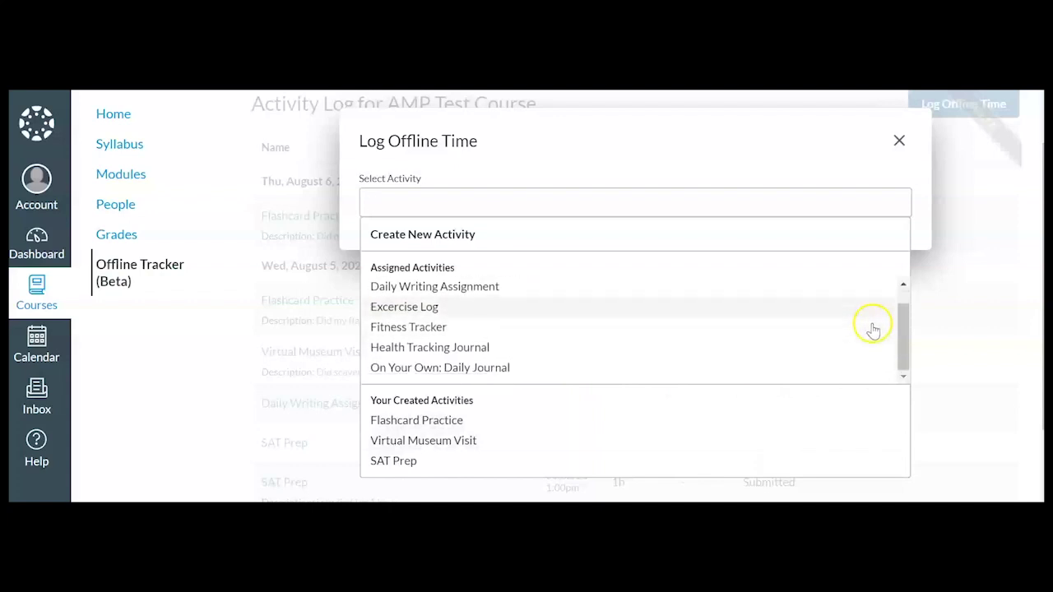
scroll(872, 329, "up", 1)
scroll(872, 330, "down", 1)
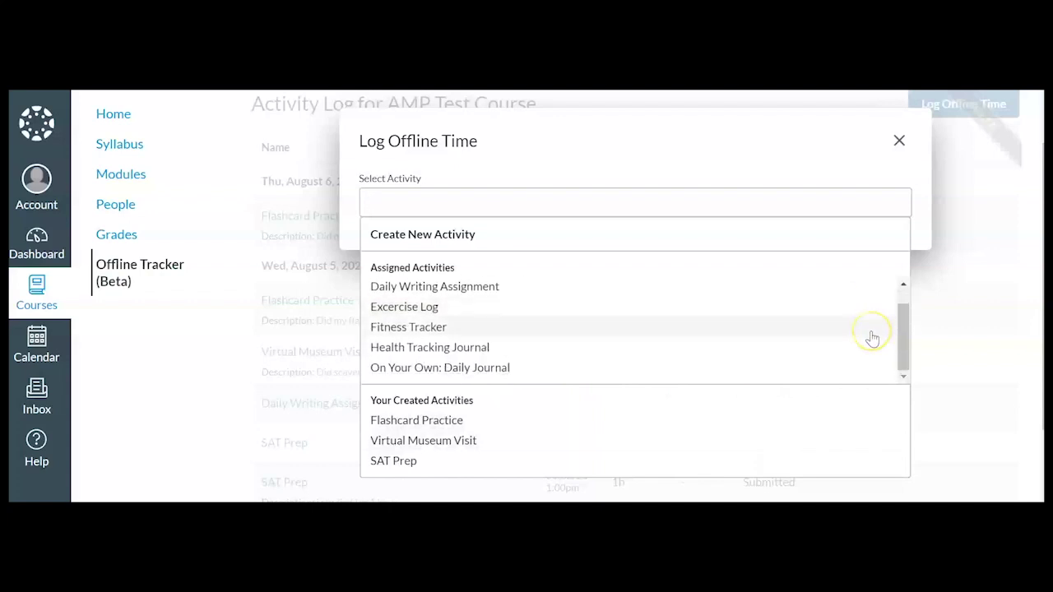
Step: Start a new self-created activity in the offline time entry and name it "Read To Kill a Mockingbird"
left_click(469, 240)
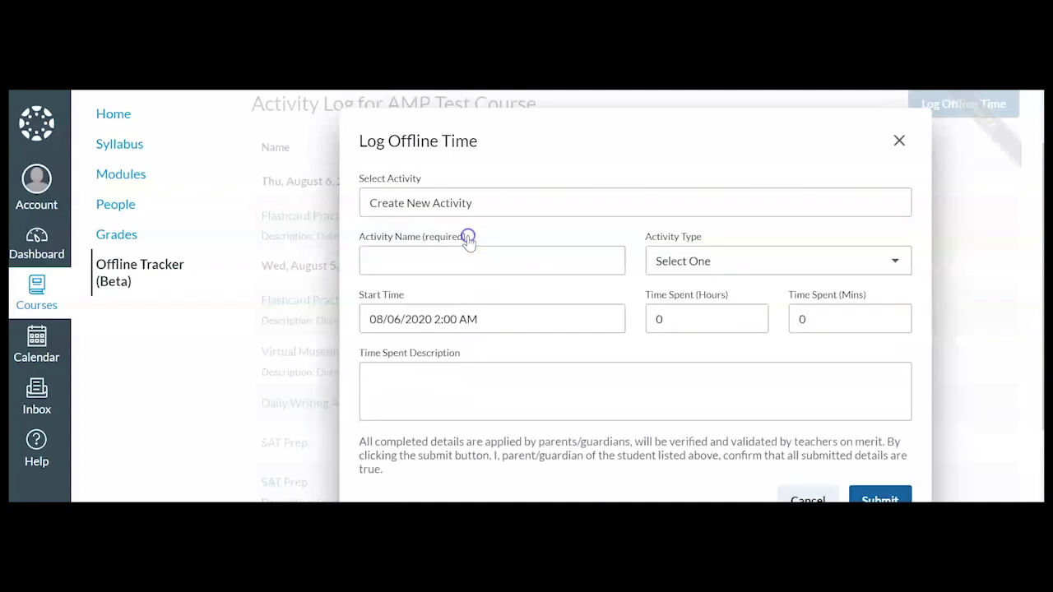
left_click(445, 255)
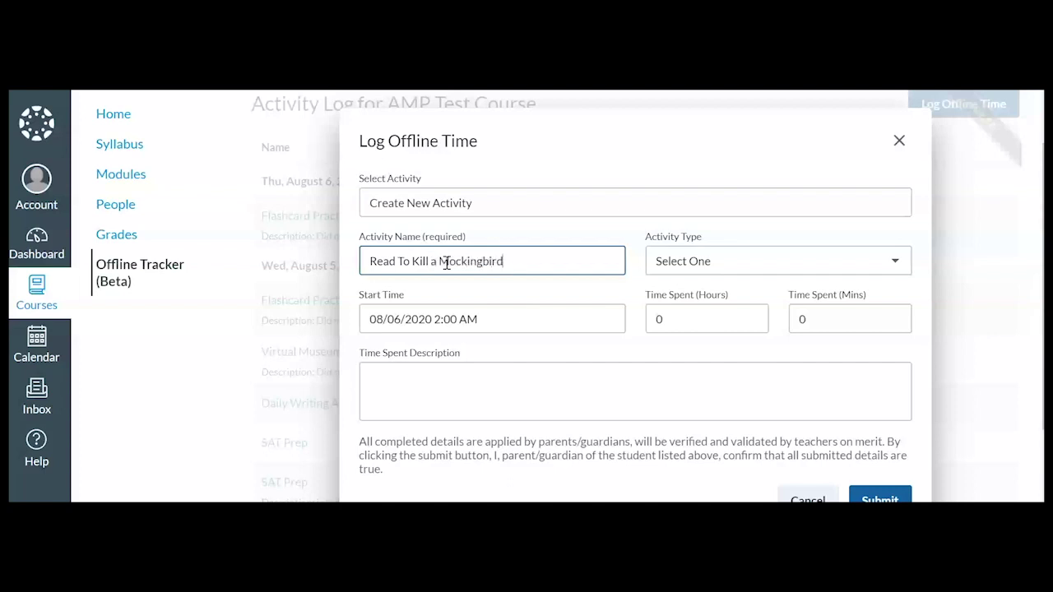
left_click(542, 271)
Step: Review the available activity types and set the new activity's type to Reading Book/Material
left_click(714, 263)
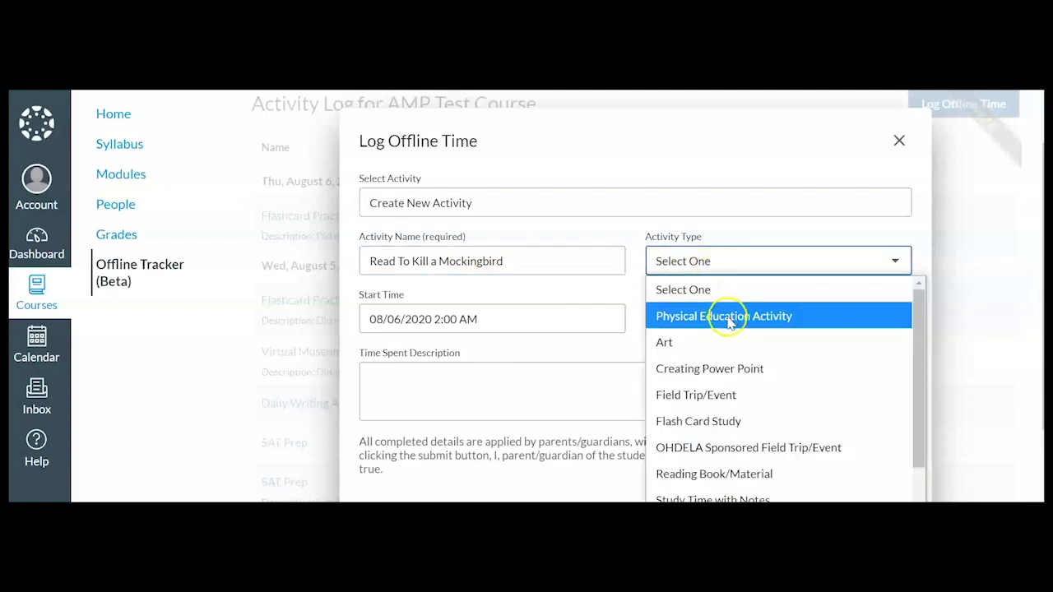
scroll(741, 436, "down", 1)
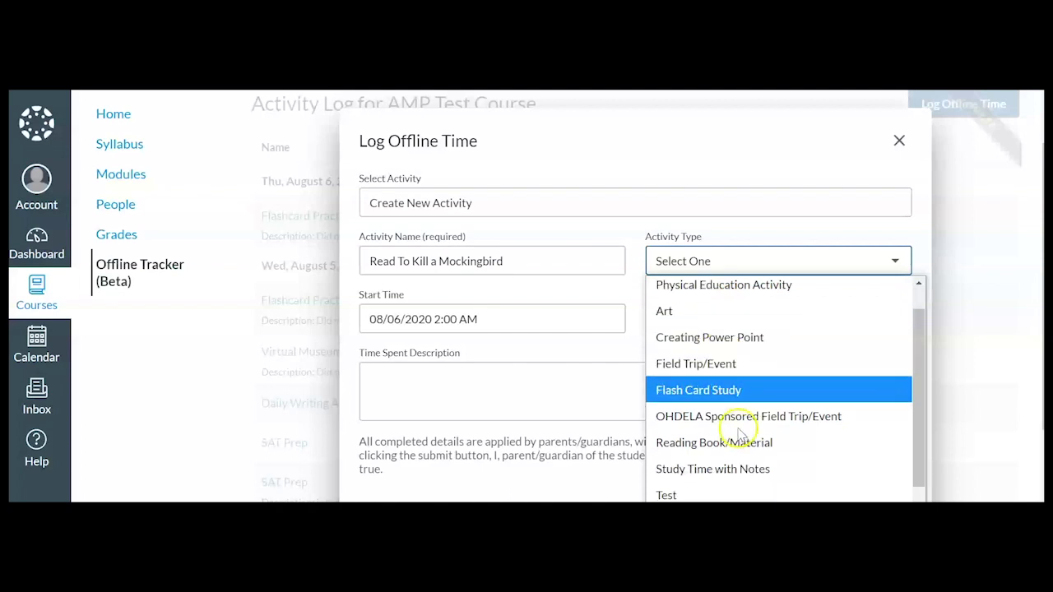
scroll(739, 435, "down", 2)
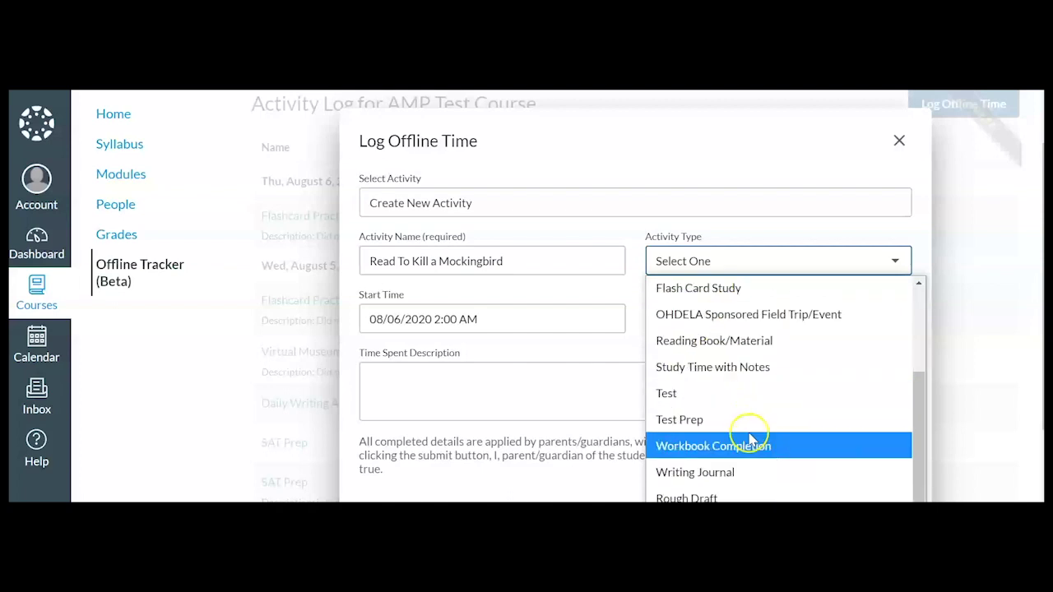
scroll(750, 436, "up", 3)
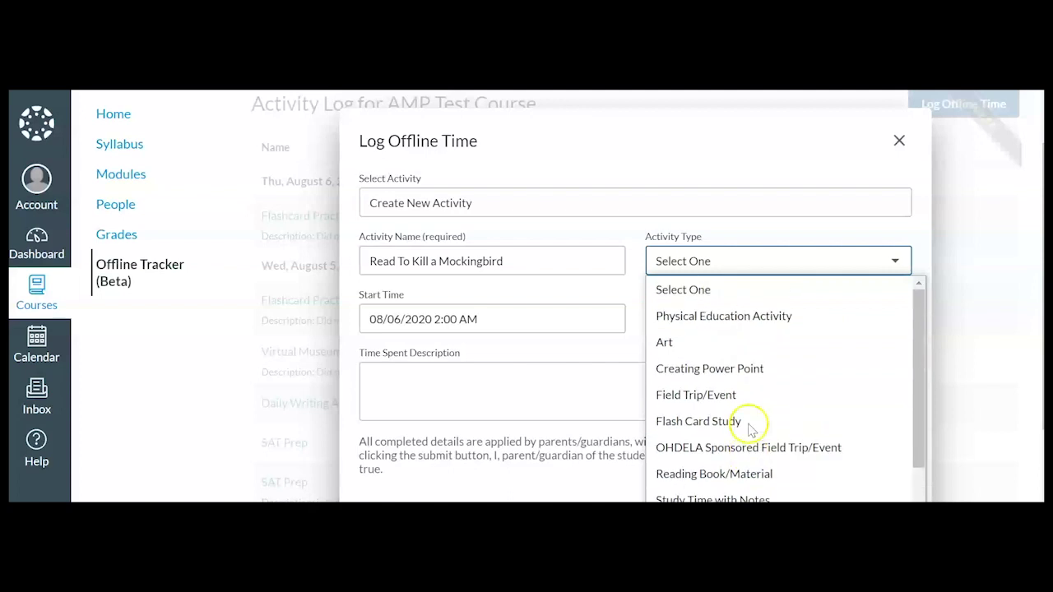
left_click(757, 475)
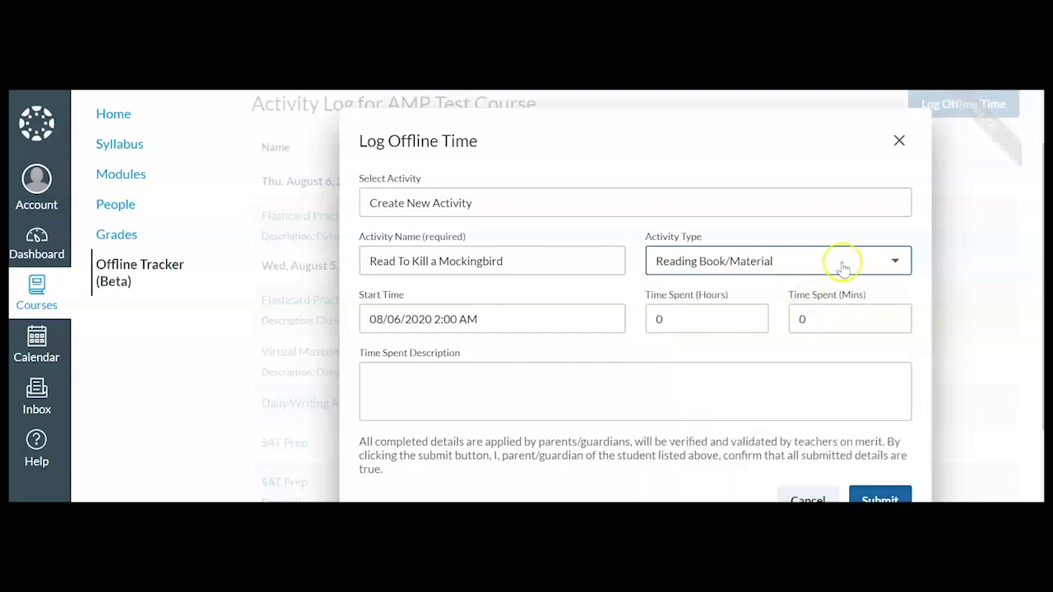
left_click(871, 265)
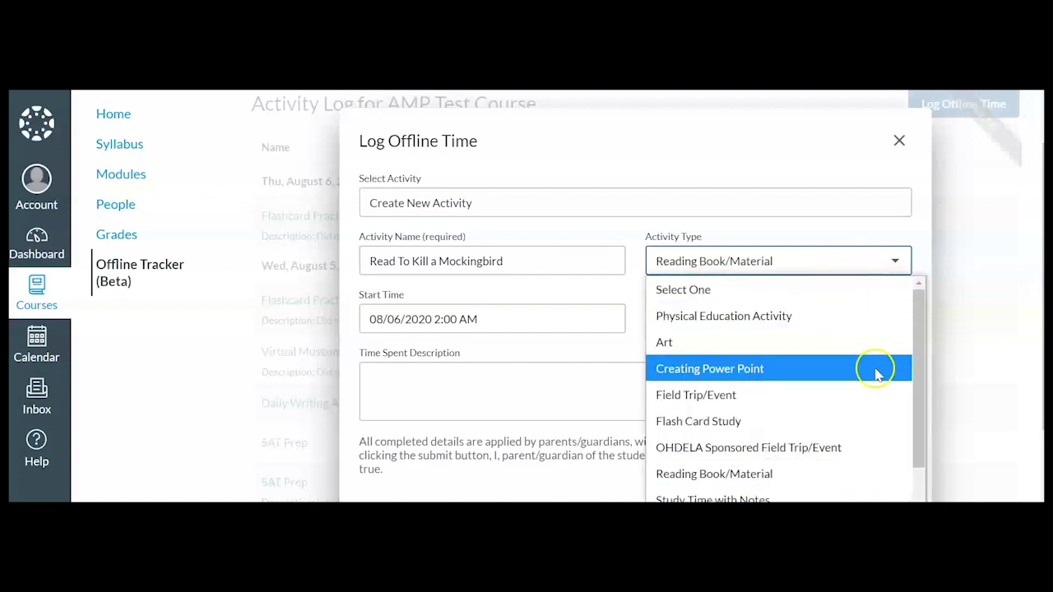
left_click(862, 467)
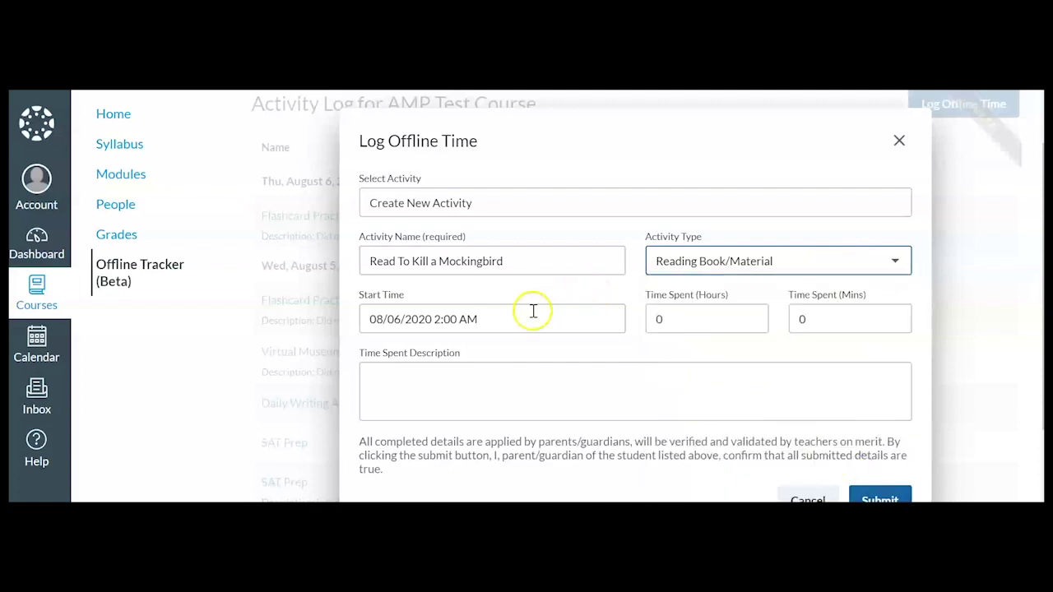
Step: Try to set the new activity's start time to 08/07/2020 2:00 AM and check how the form responds
left_click(496, 319)
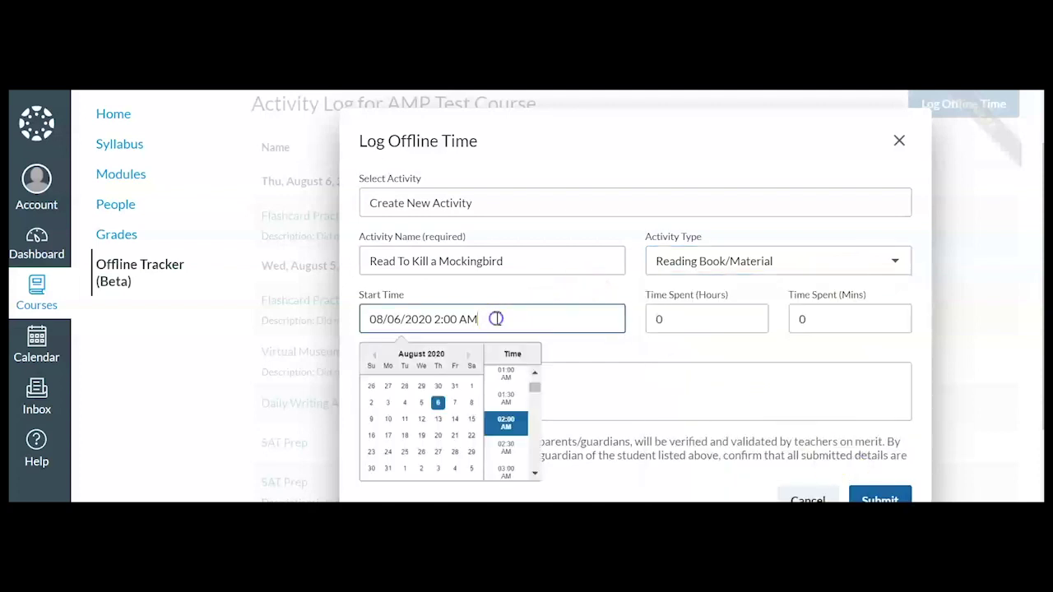
left_click(455, 403)
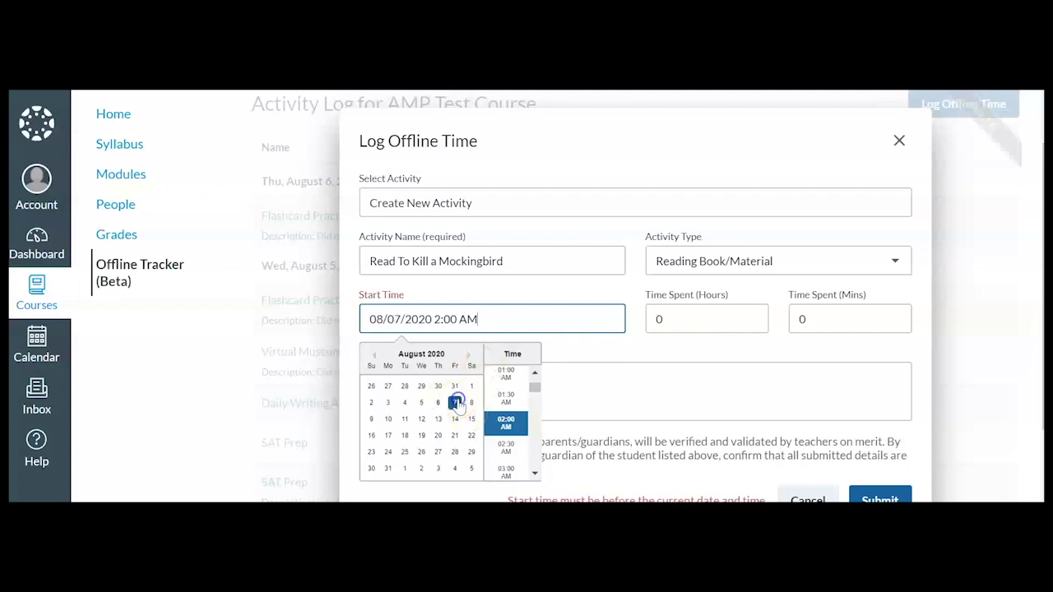
scroll(503, 432, "down", 5)
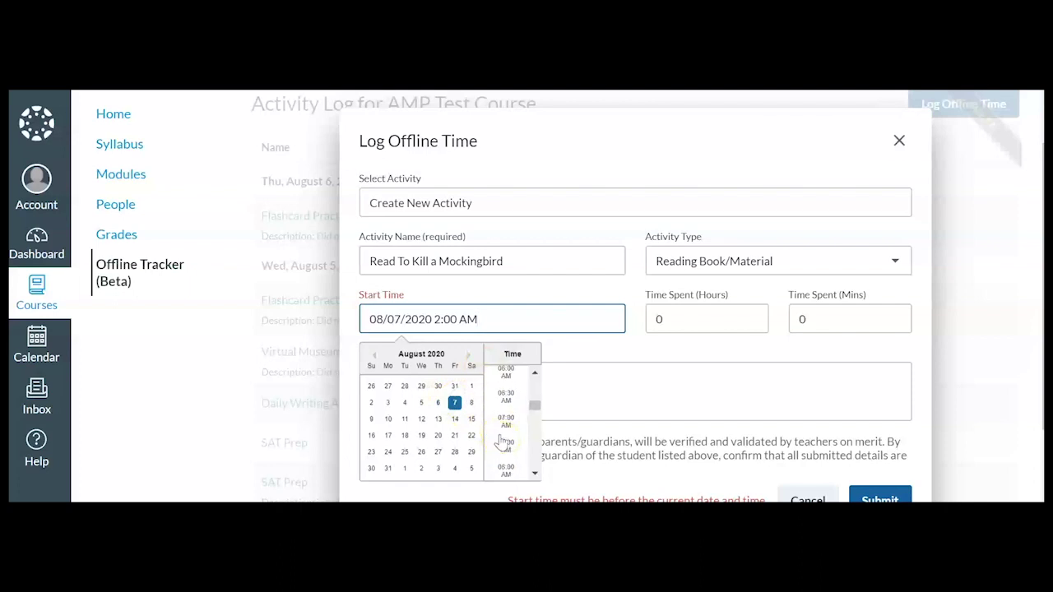
scroll(504, 445, "up", 6)
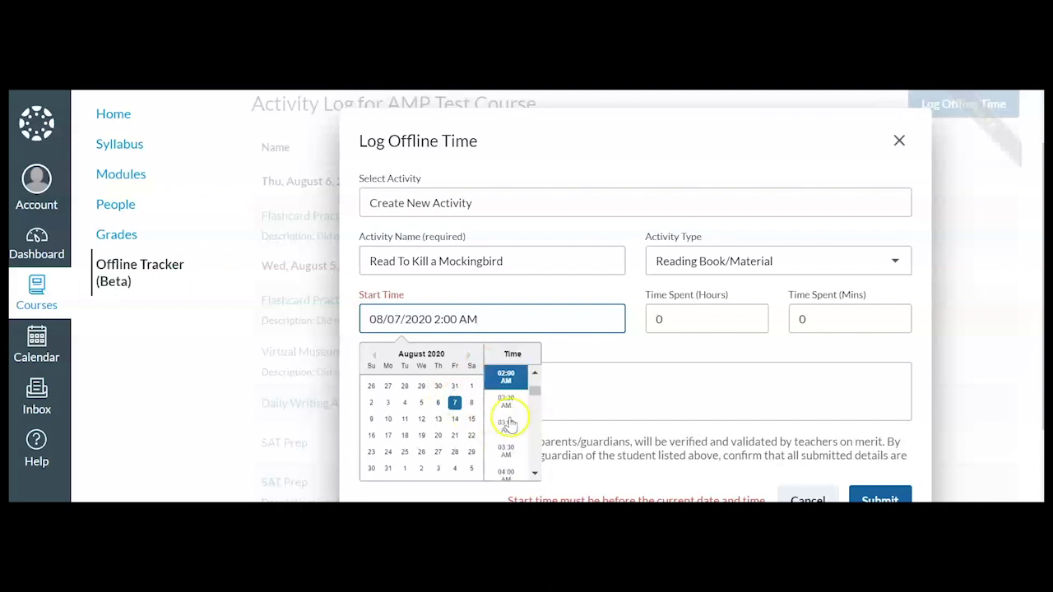
scroll(510, 444, "down", 2)
left_click(507, 394)
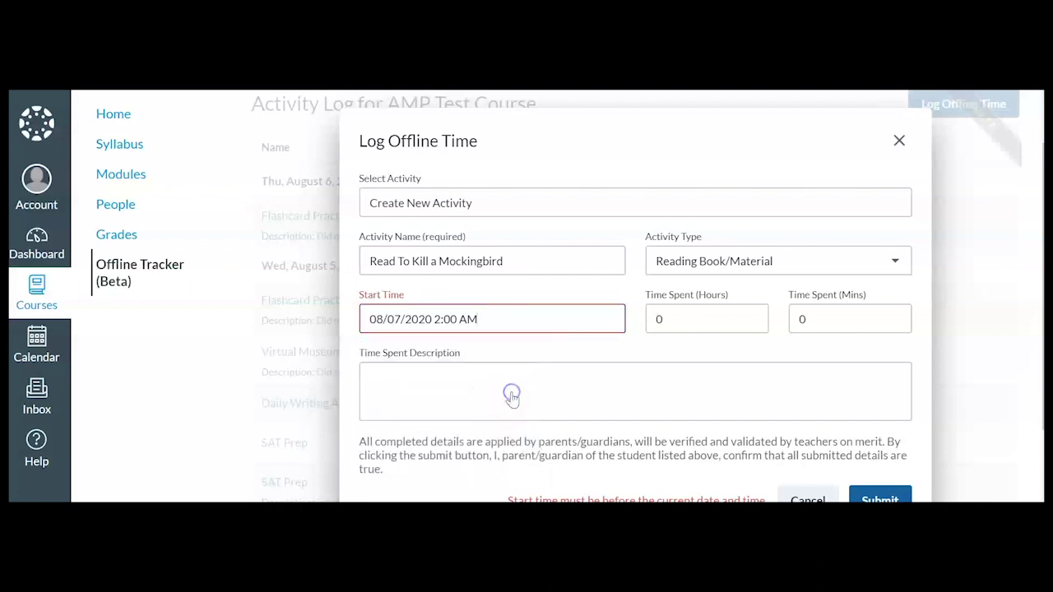
left_click(526, 392)
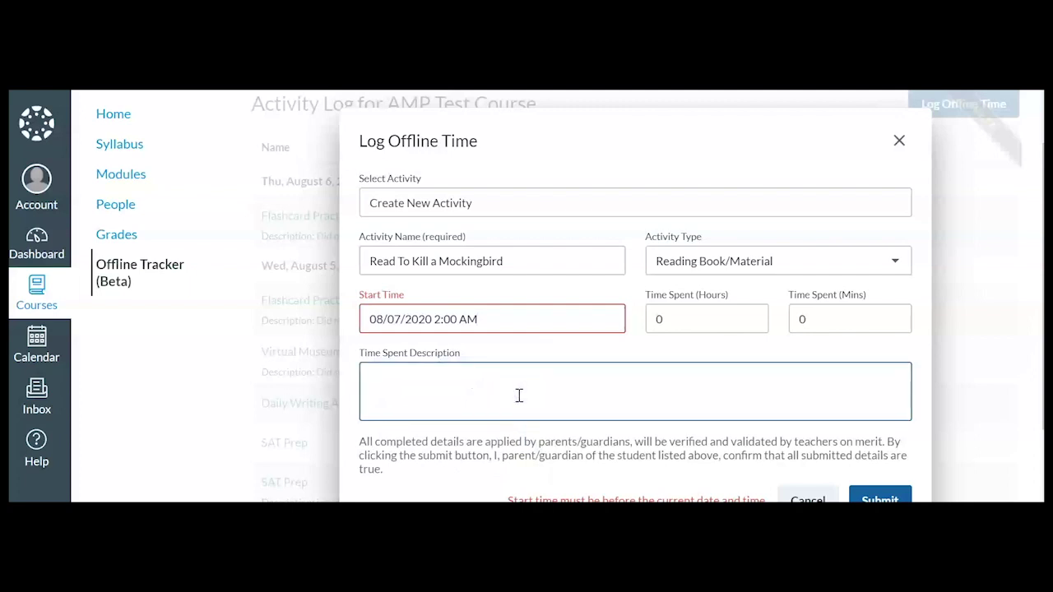
scroll(792, 439, "down", 2)
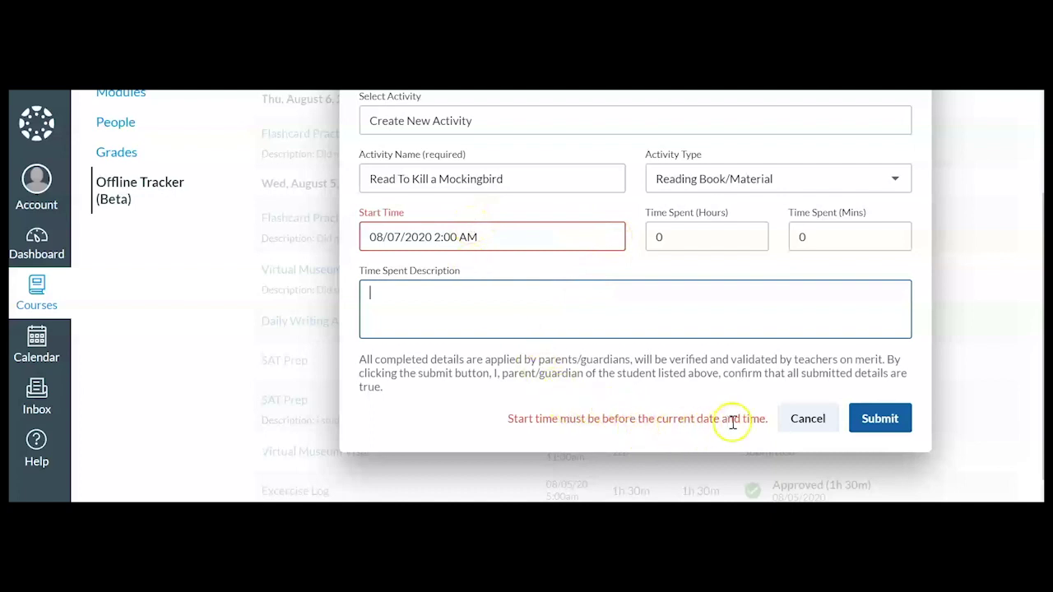
Step: Set the new activity's start time to 08/06/2020 2:00 AM
left_click(558, 236)
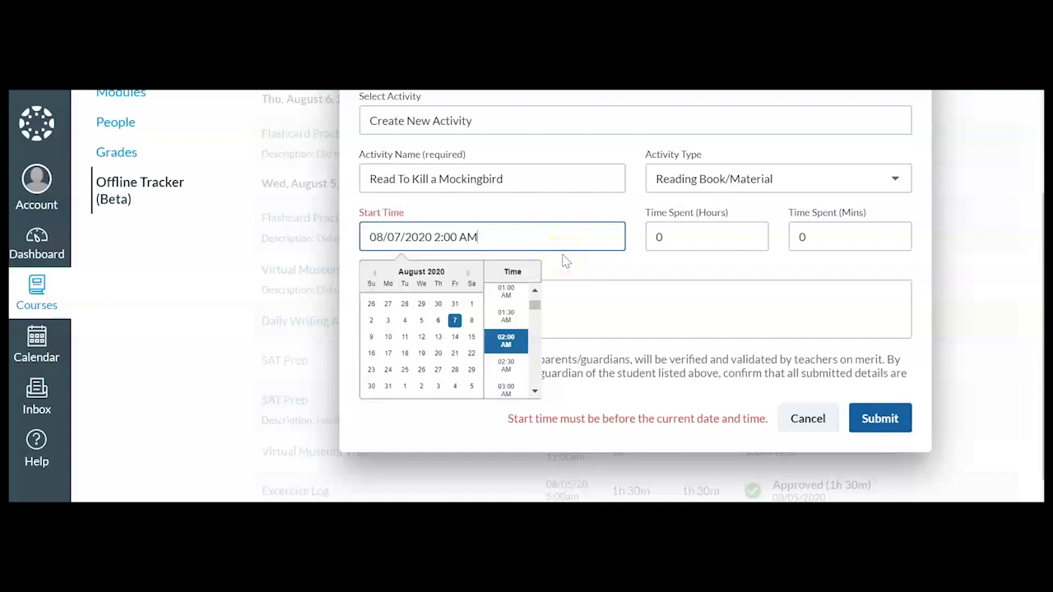
left_click(438, 323)
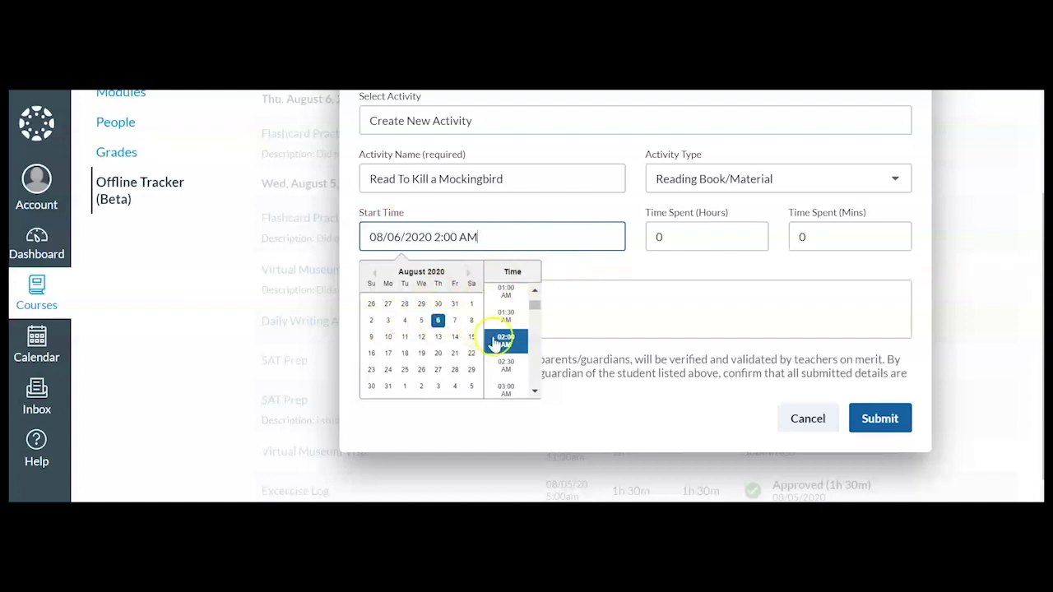
left_click(506, 340)
Step: Set the time spent to 1 hour, describe it as "Read book." and submit the new activity
double_click(673, 239)
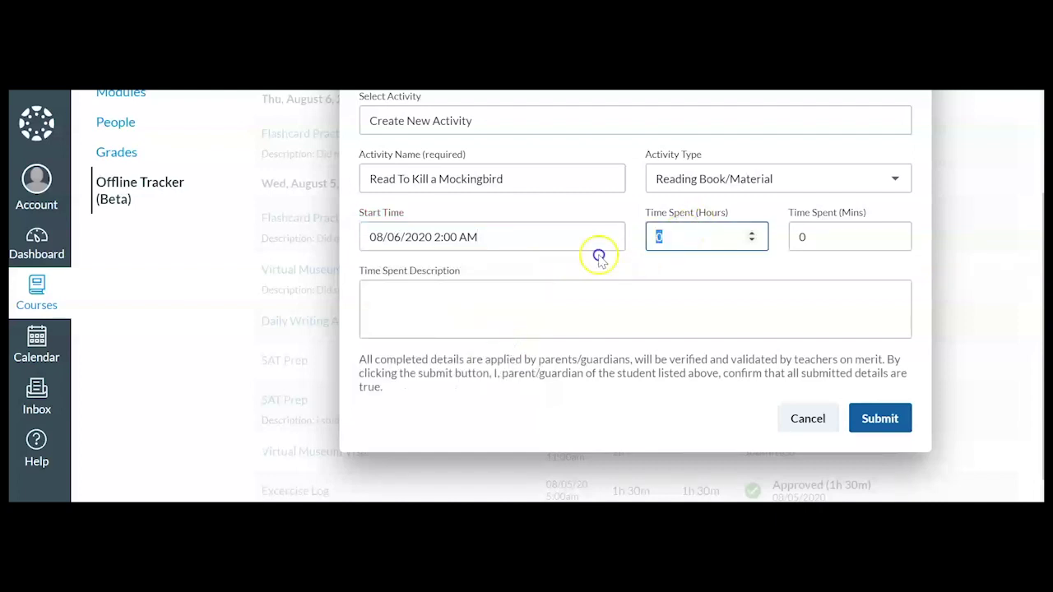
type("1")
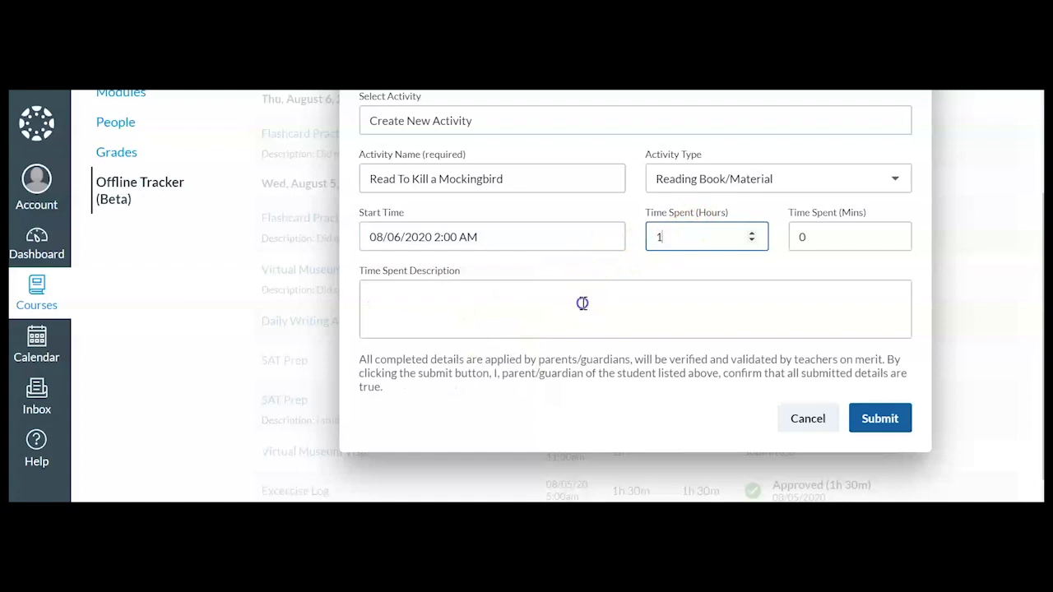
left_click(582, 304)
type("Read book")
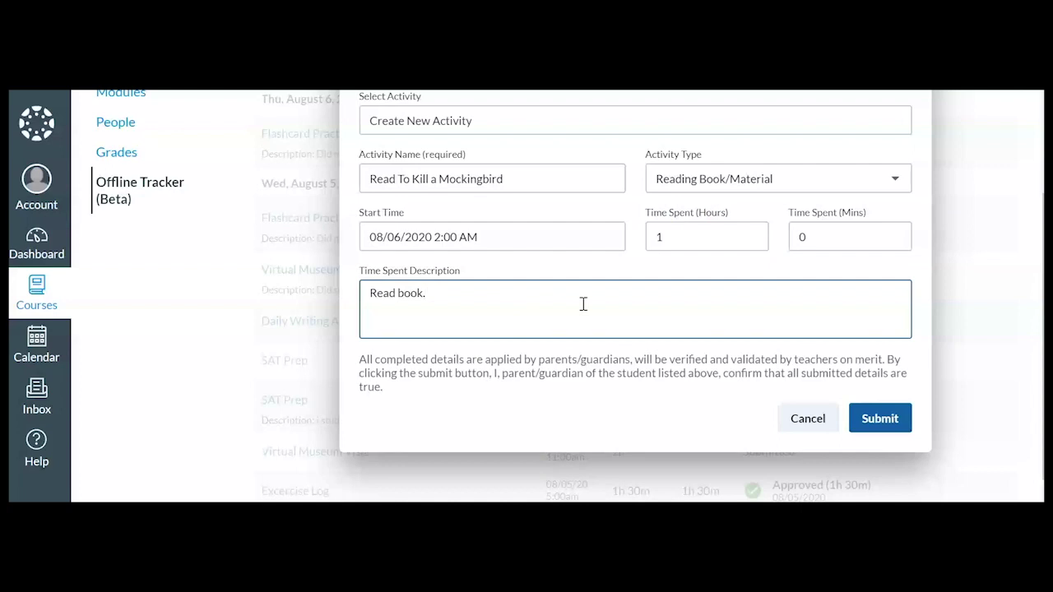
type(".")
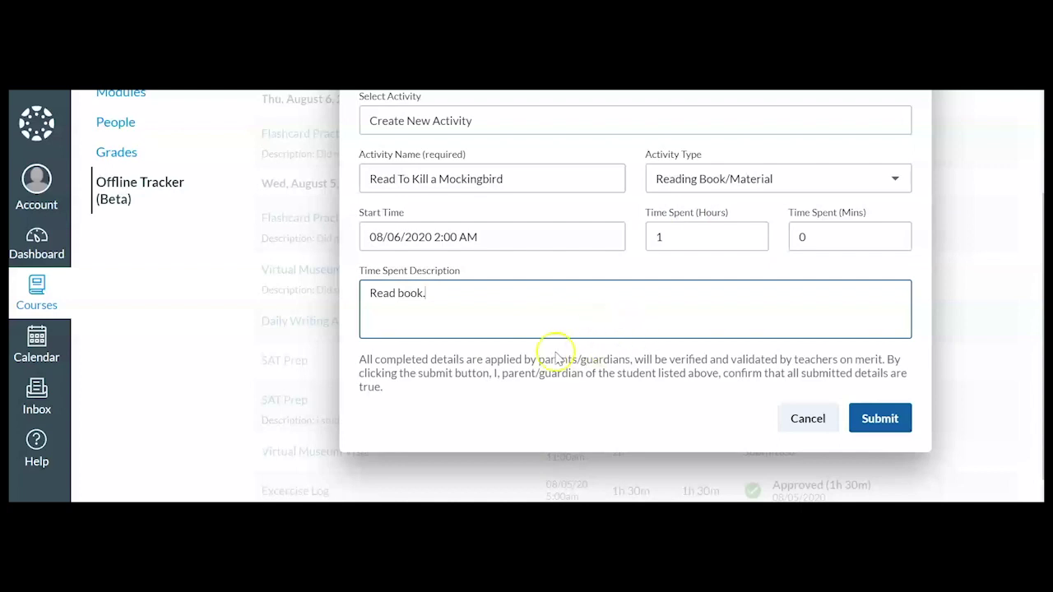
left_click(895, 424)
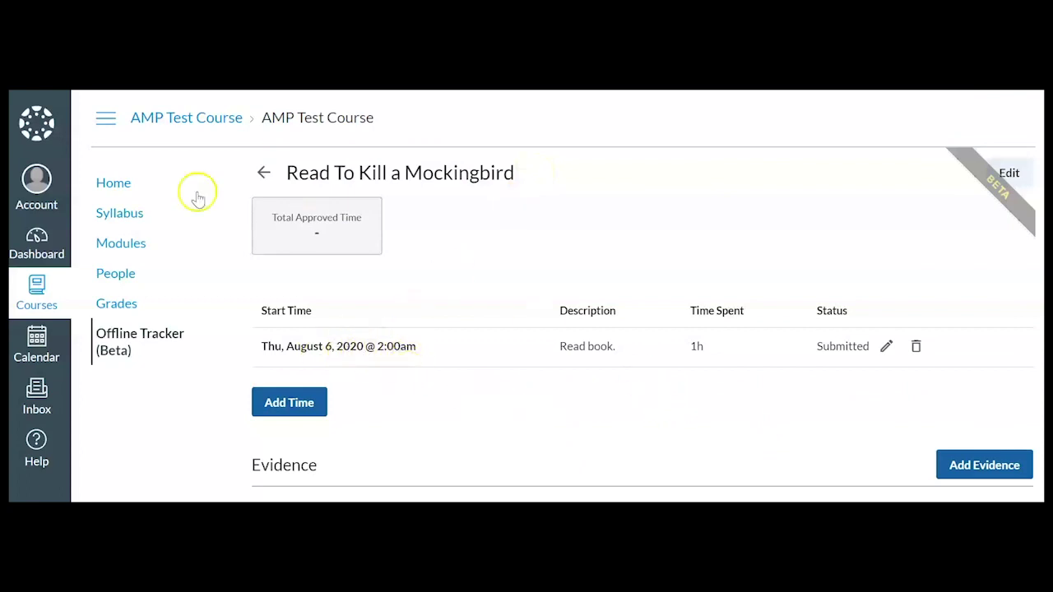
Step: Return to the course's activity log and check the new Read To Kill a Mockingbird entry and its status
left_click(257, 169)
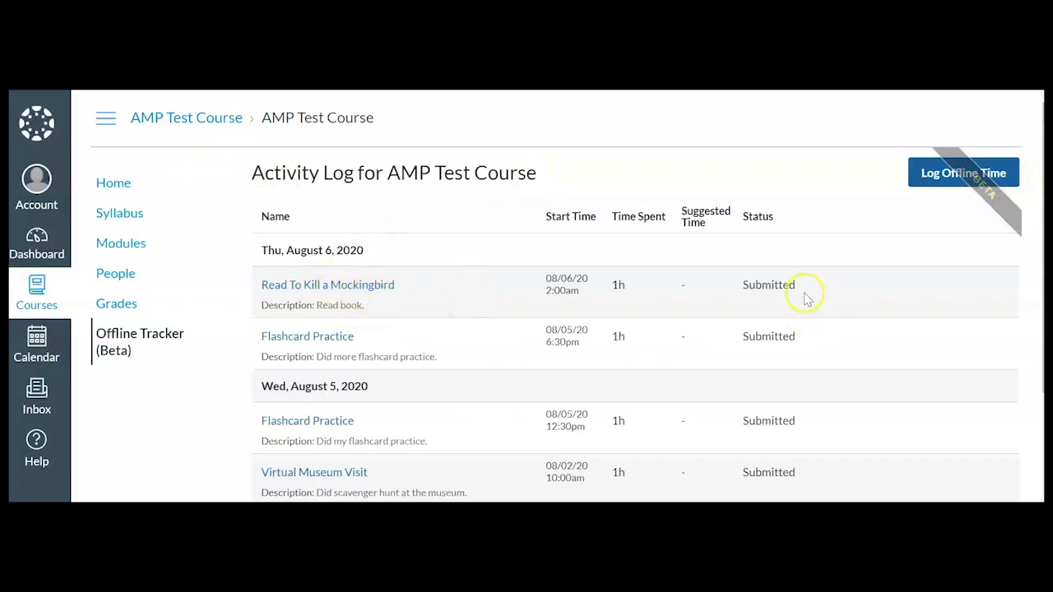
scroll(789, 287, "down", 1)
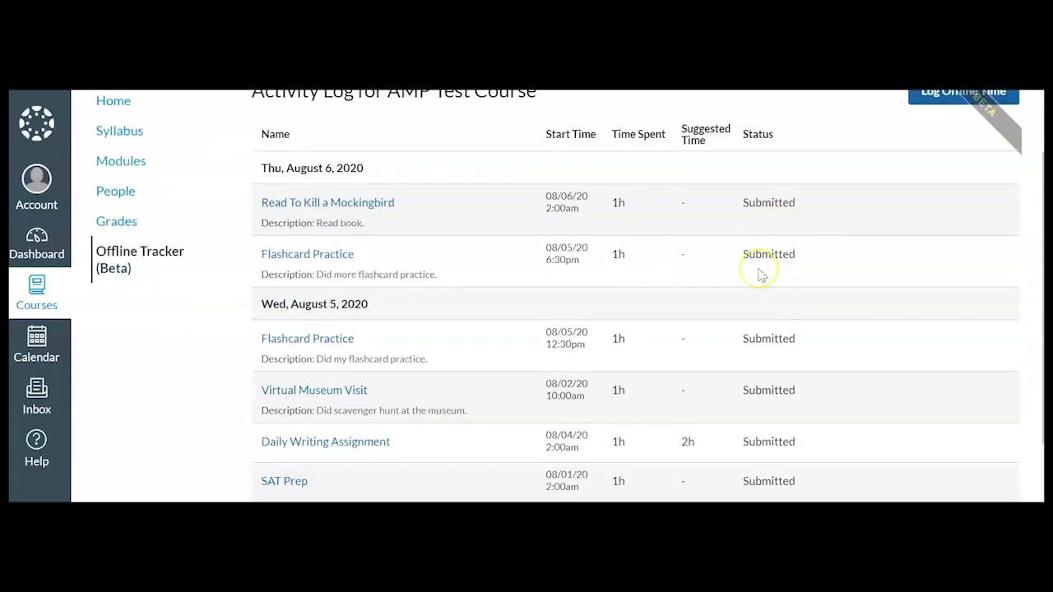